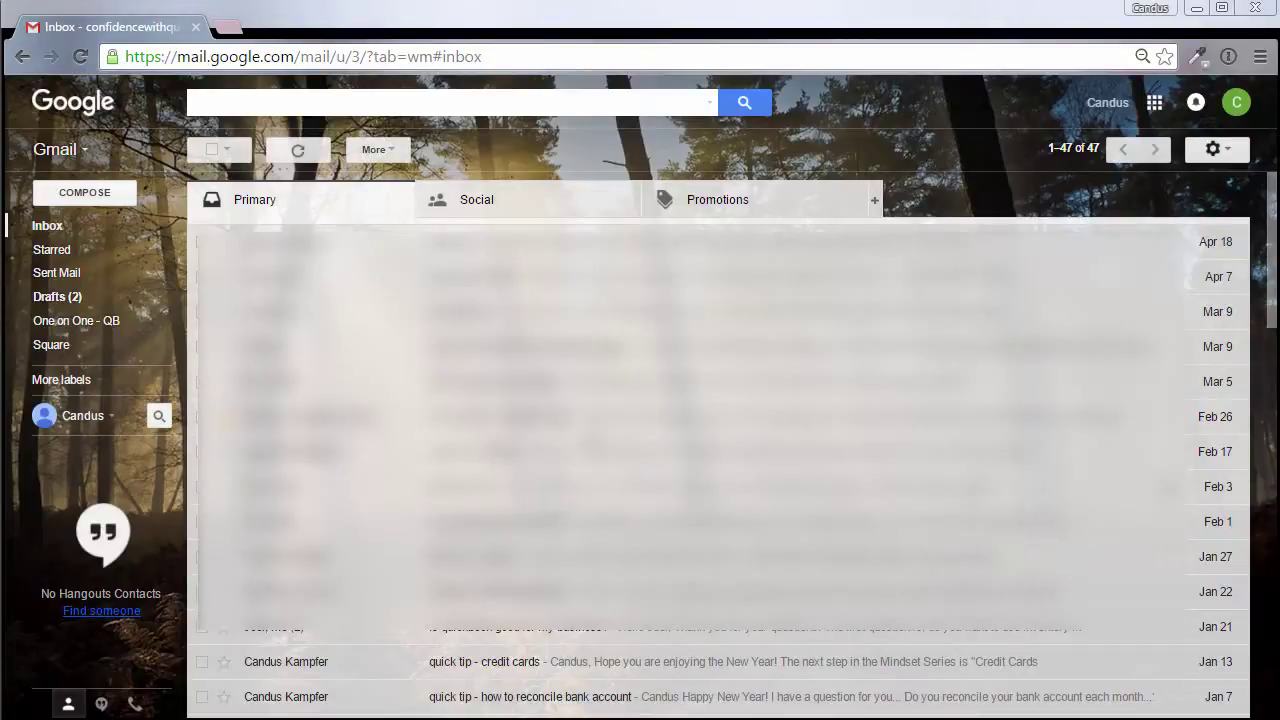
# Step: From the Google apps grid, go to My Account's Sign-in & security page and reveal the App passwords row
pyautogui.click(1154, 103)
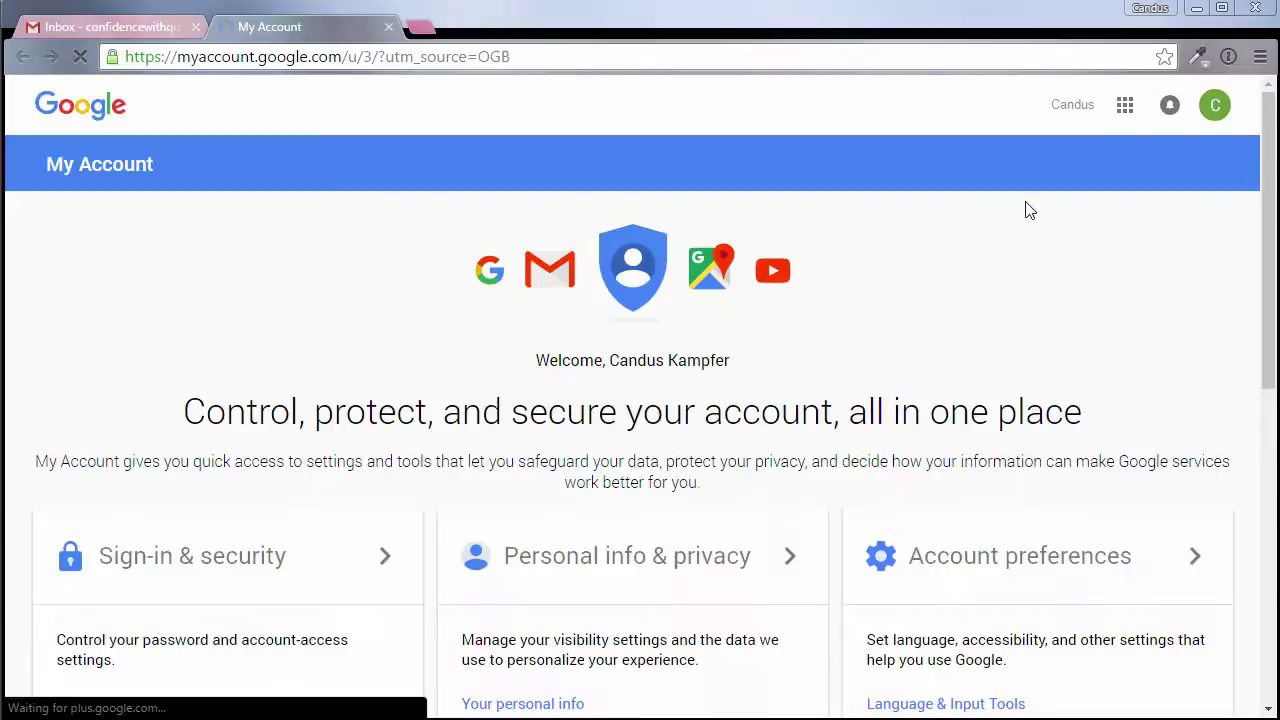
pyautogui.scroll(-2, 622, 343)
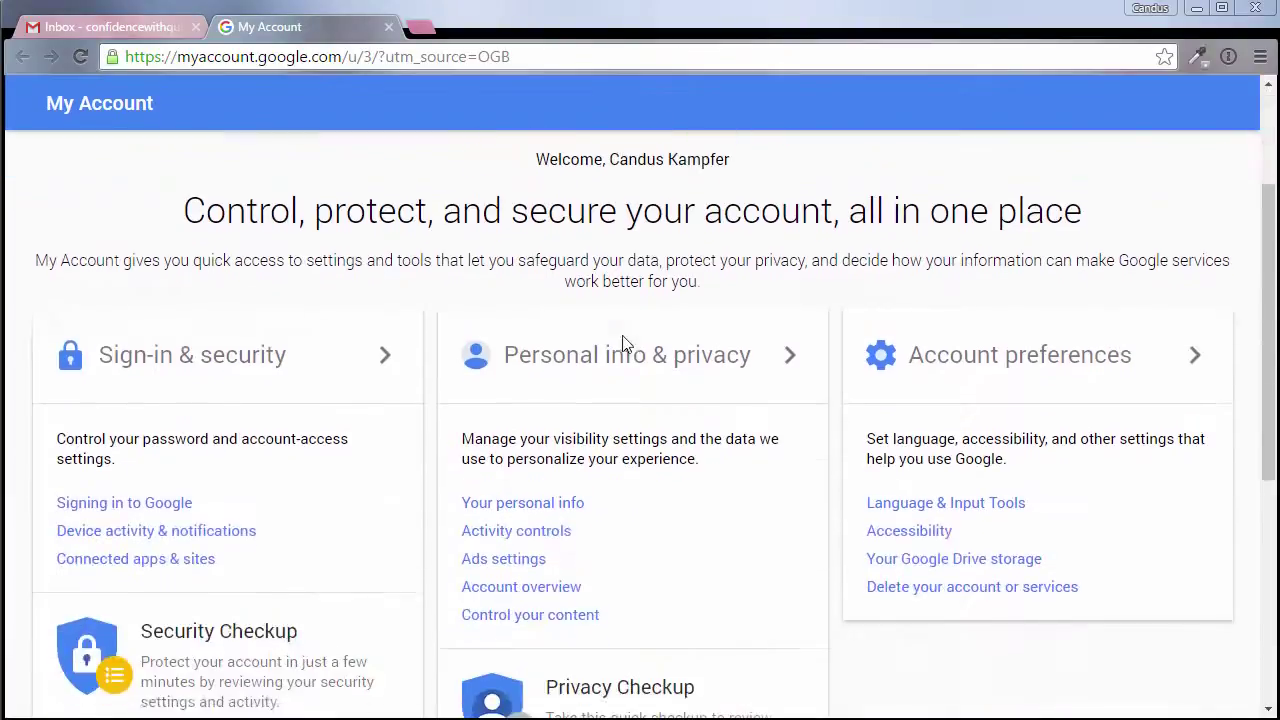
pyautogui.click(168, 370)
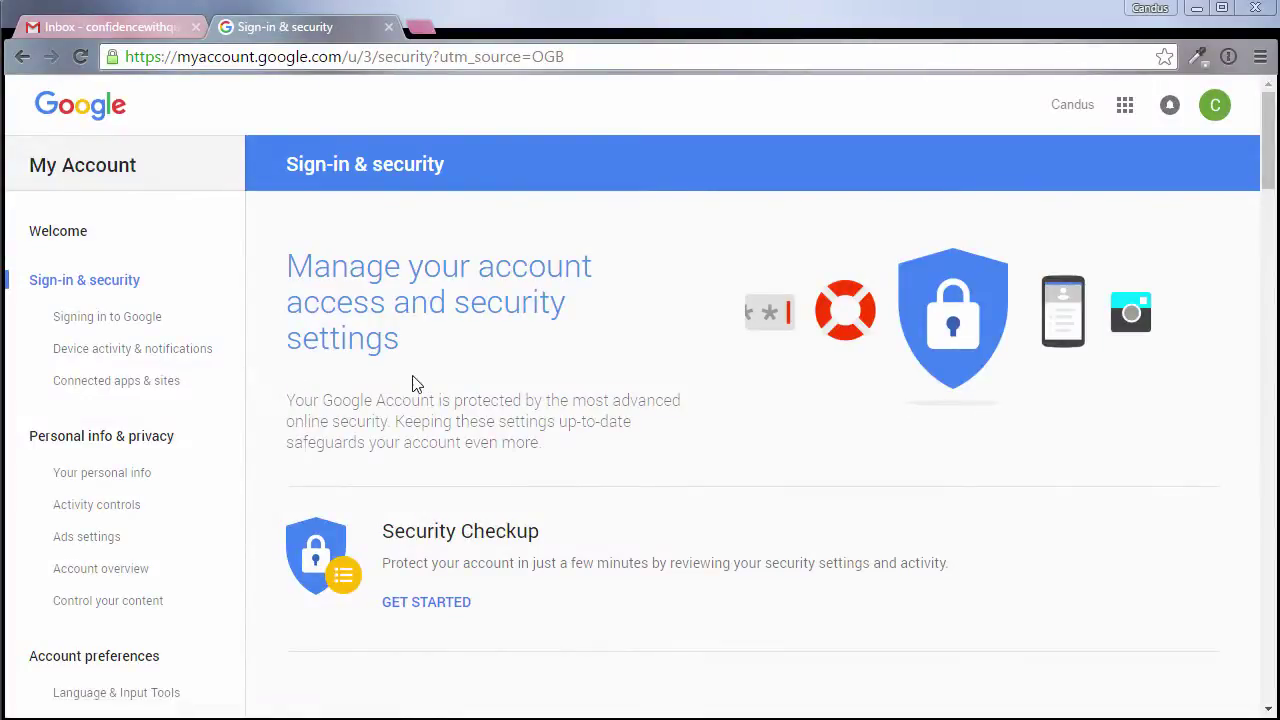
pyautogui.scroll(-4, 416, 384)
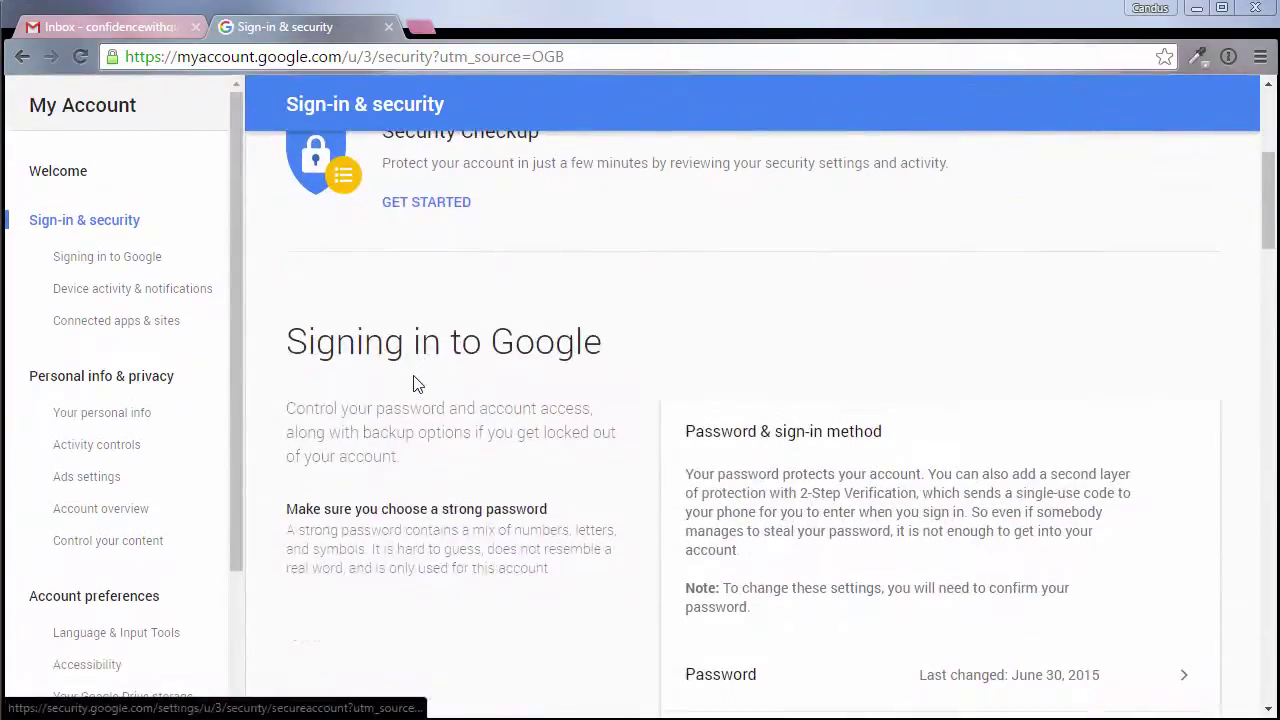
pyautogui.scroll(-2, 415, 384)
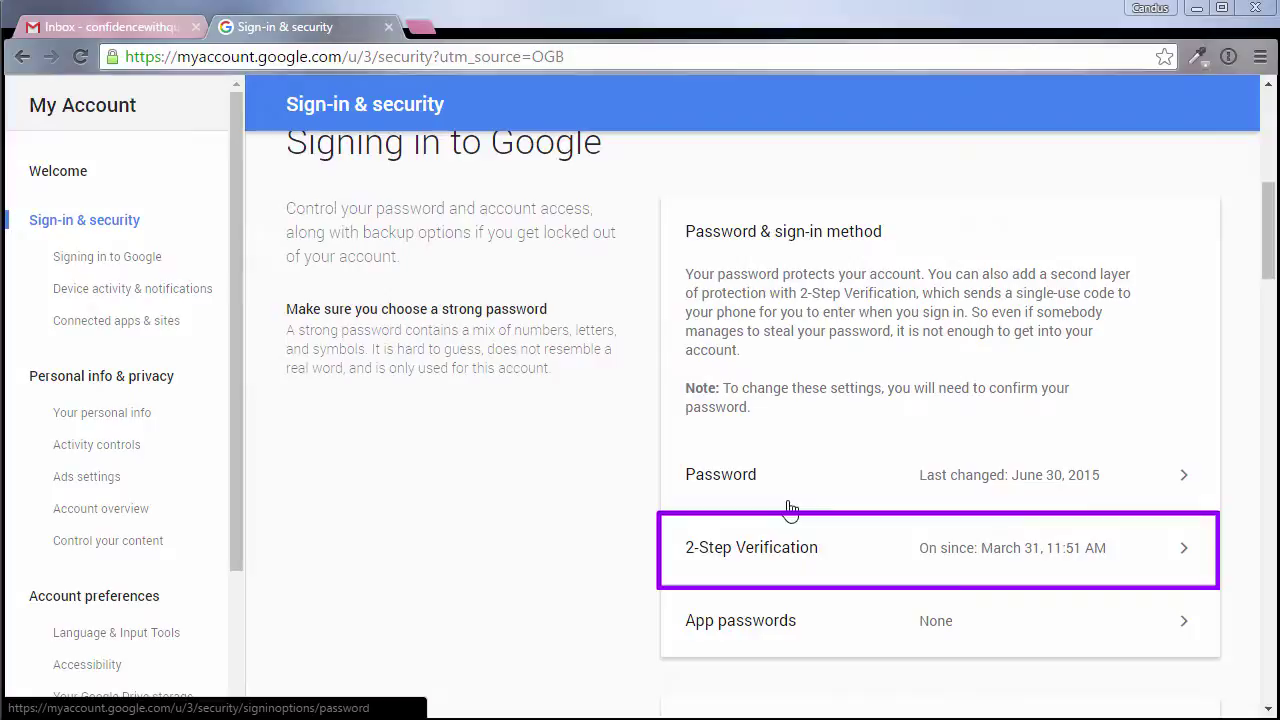
pyautogui.scroll(-1, 790, 510)
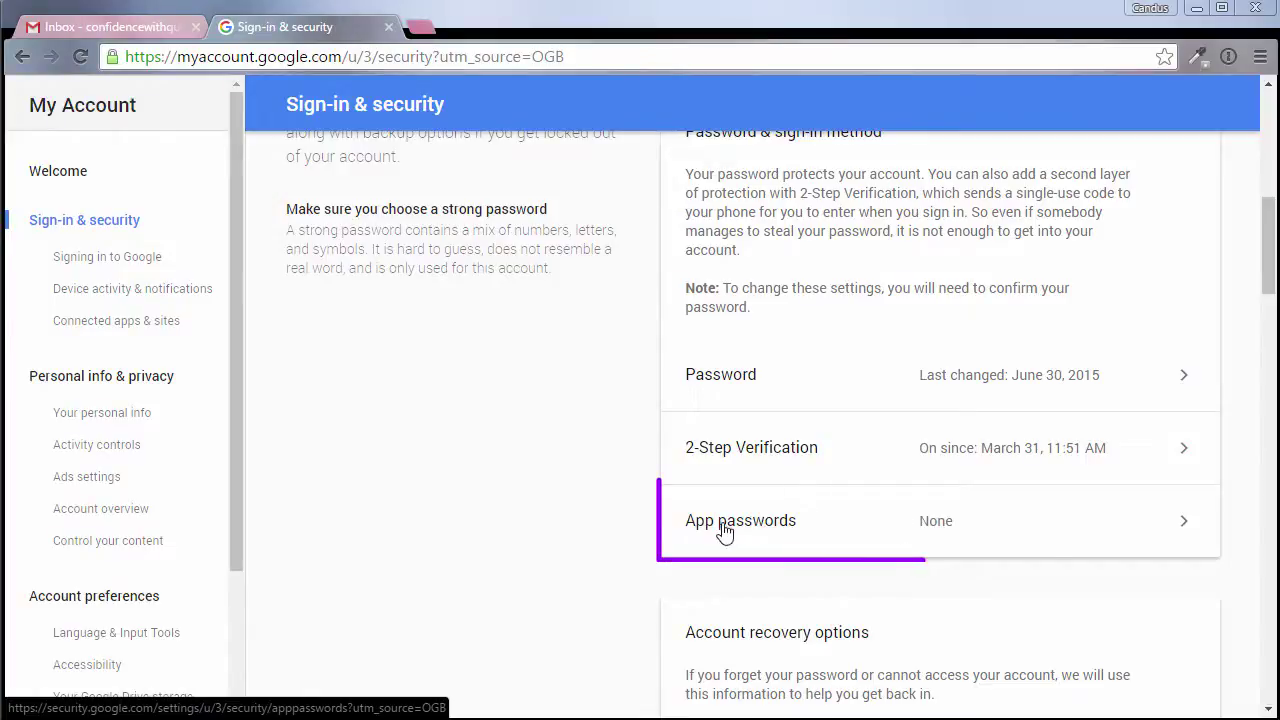
# Step: Open App passwords, re-entering the account password and the texted 2-Step Verification code
pyautogui.click(944, 533)
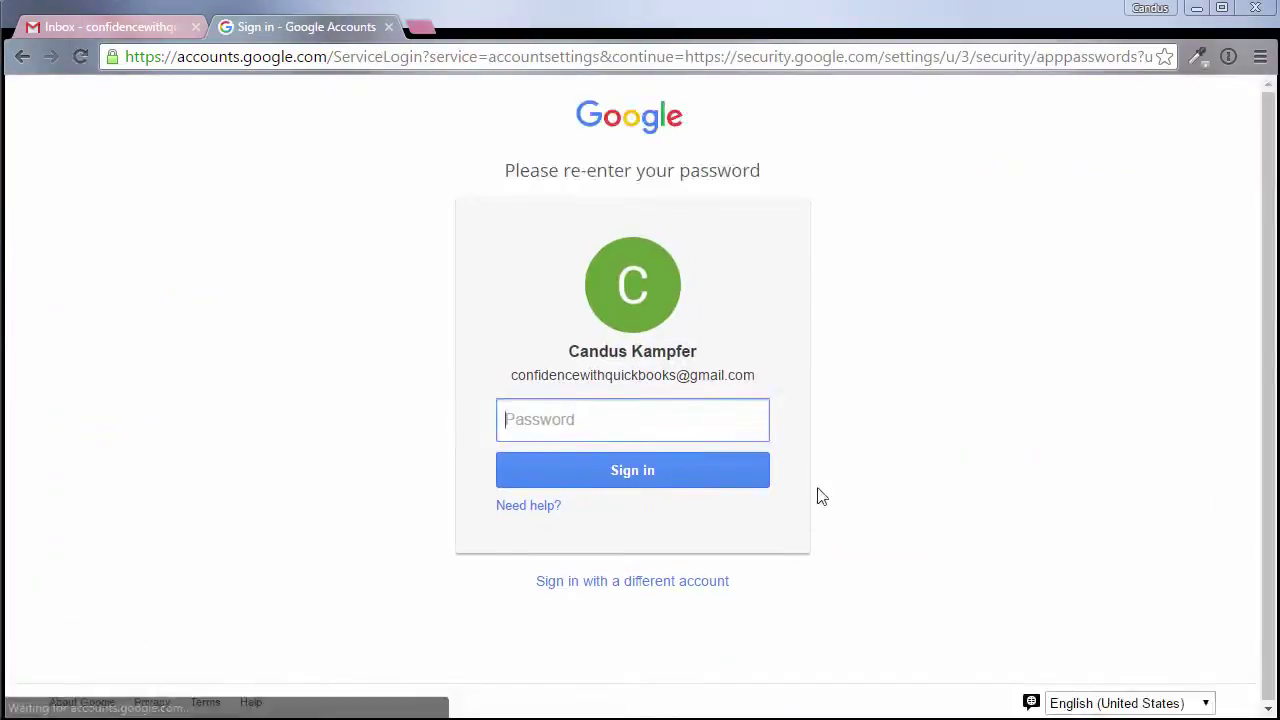
pyautogui.write('•••••••••')
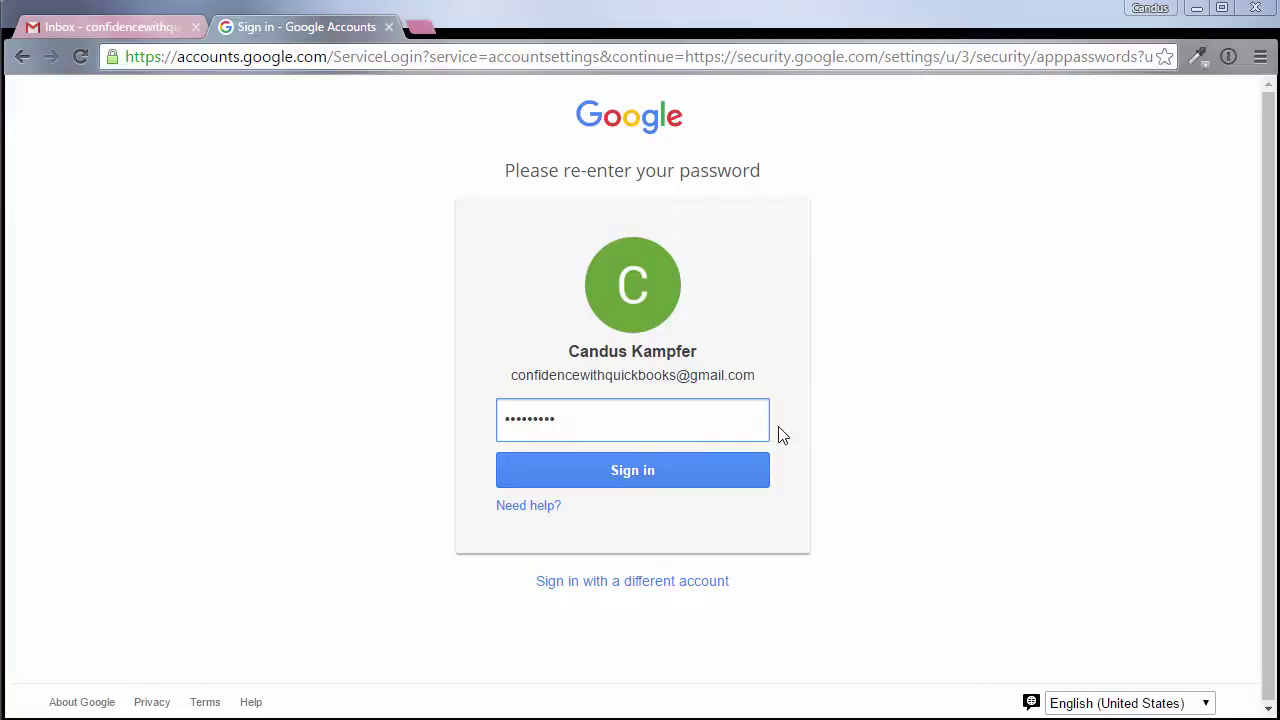
pyautogui.click(700, 482)
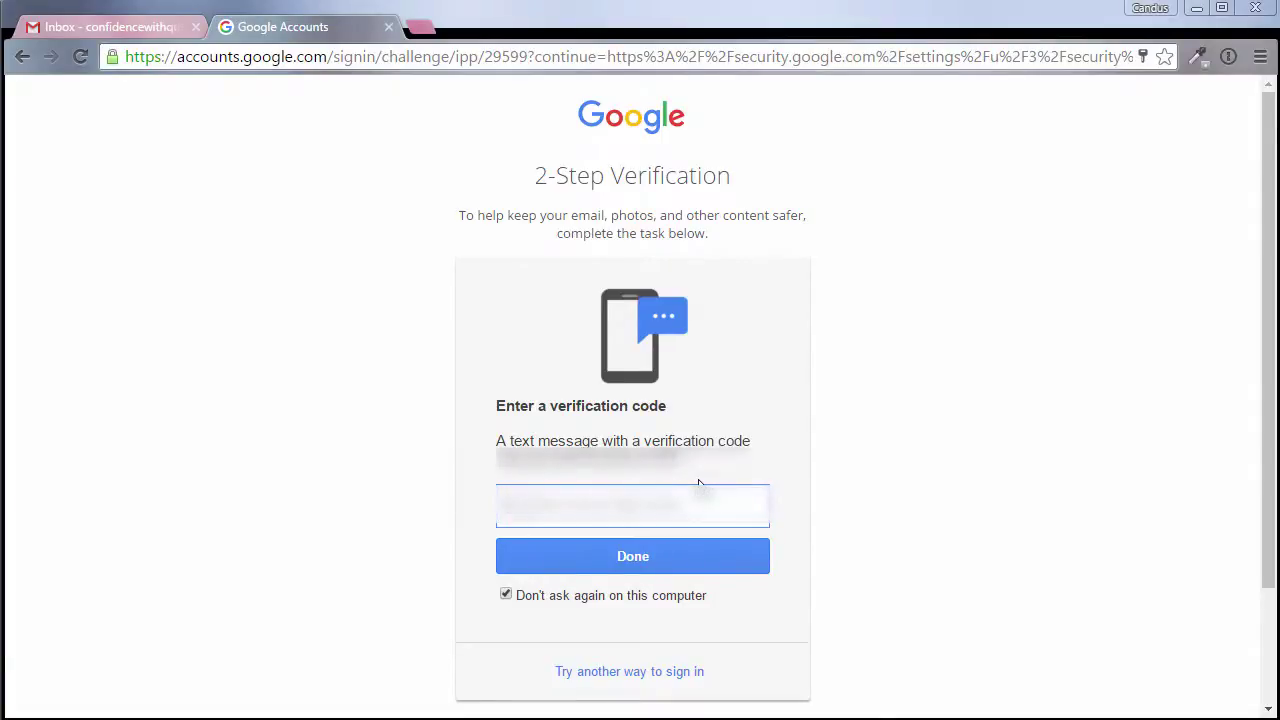
pyautogui.write('1')
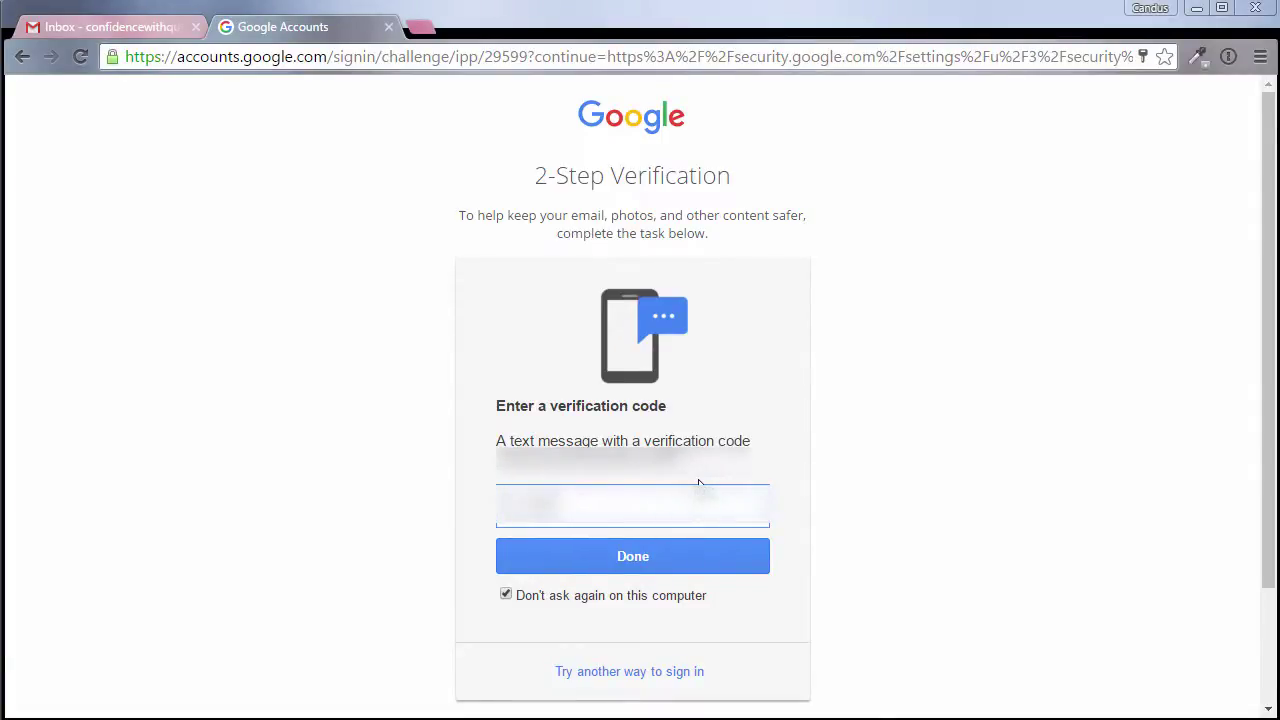
pyautogui.write('23')
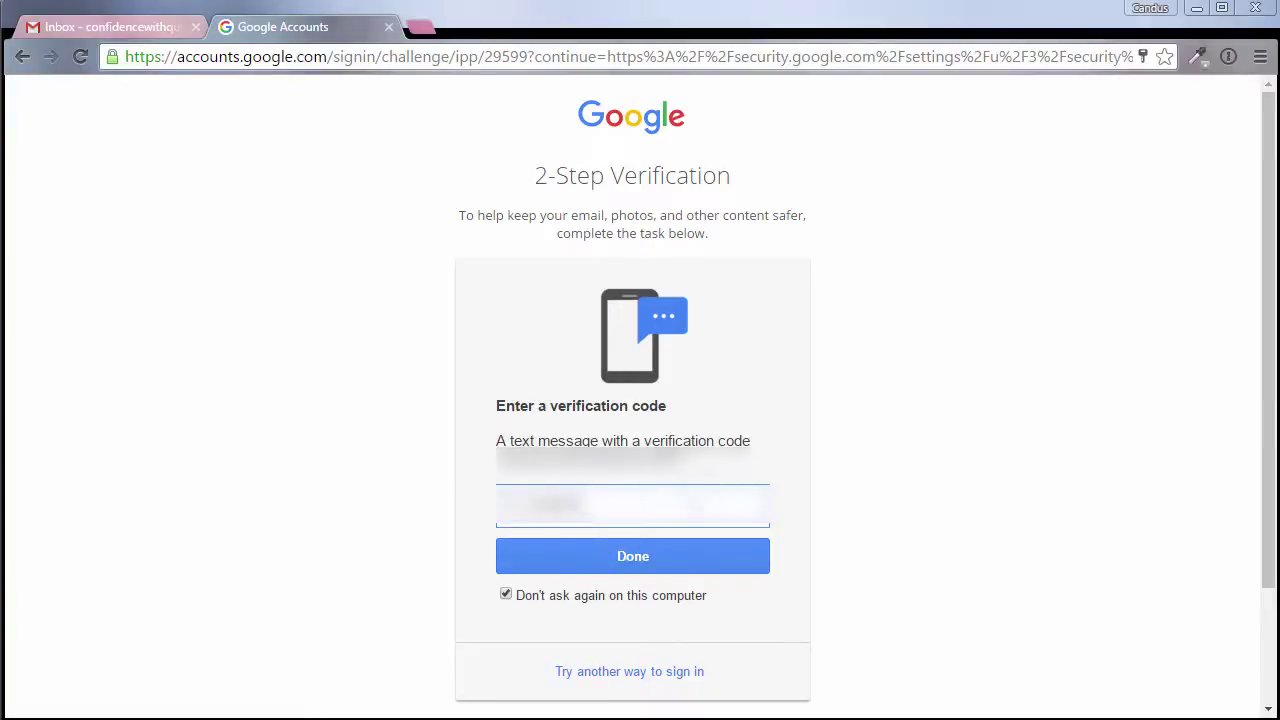
pyautogui.click(680, 558)
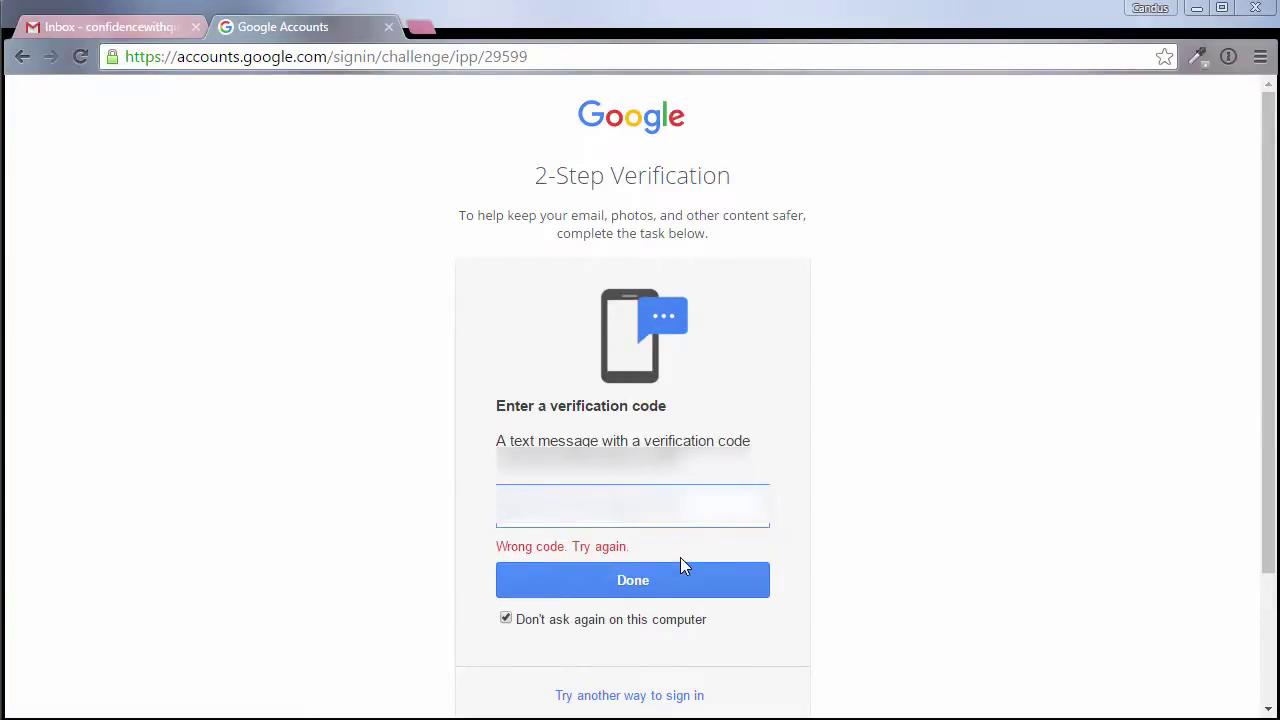
pyautogui.click(680, 560)
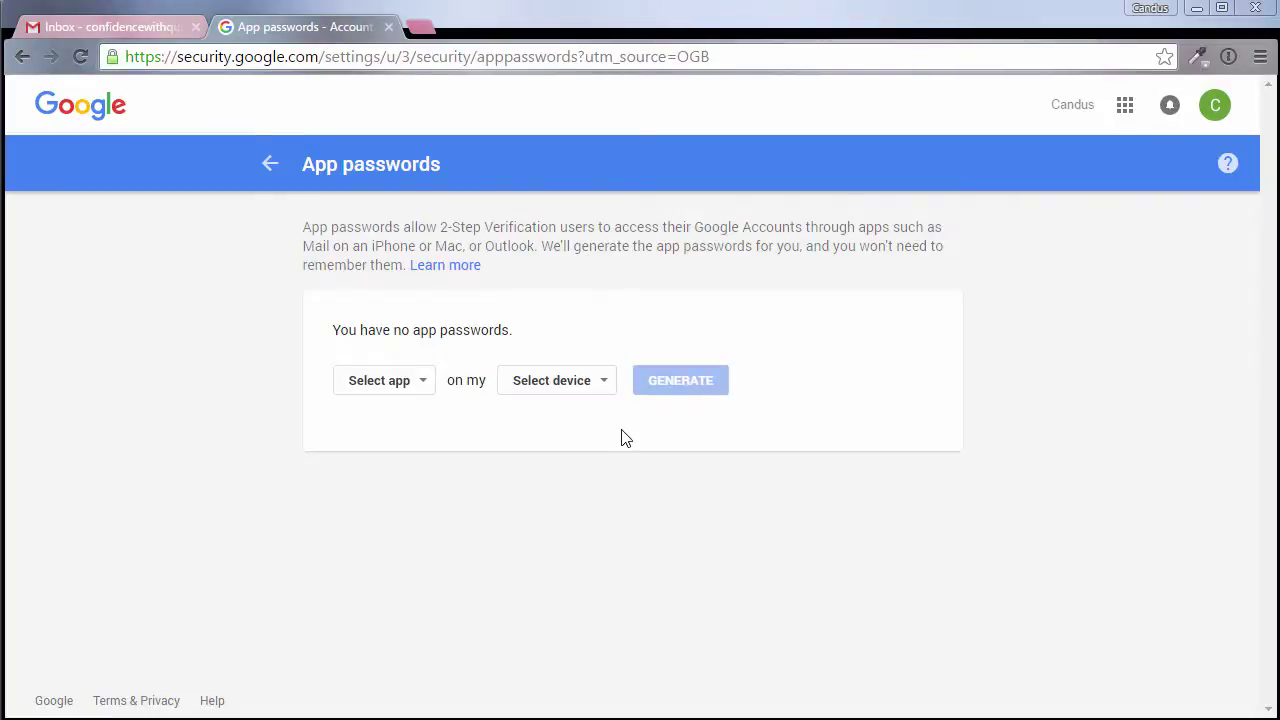
# Step: Generate a new app password with the custom name 'QuickBooks'
pyautogui.click(420, 389)
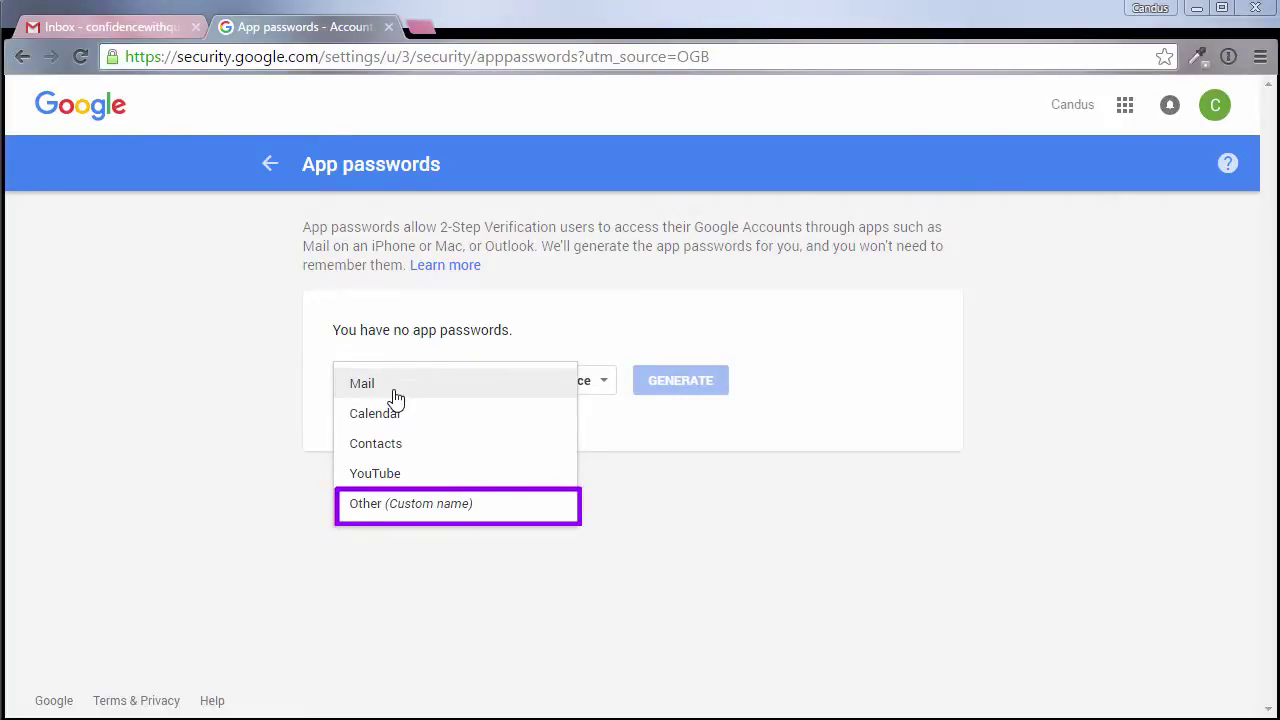
pyautogui.click(403, 510)
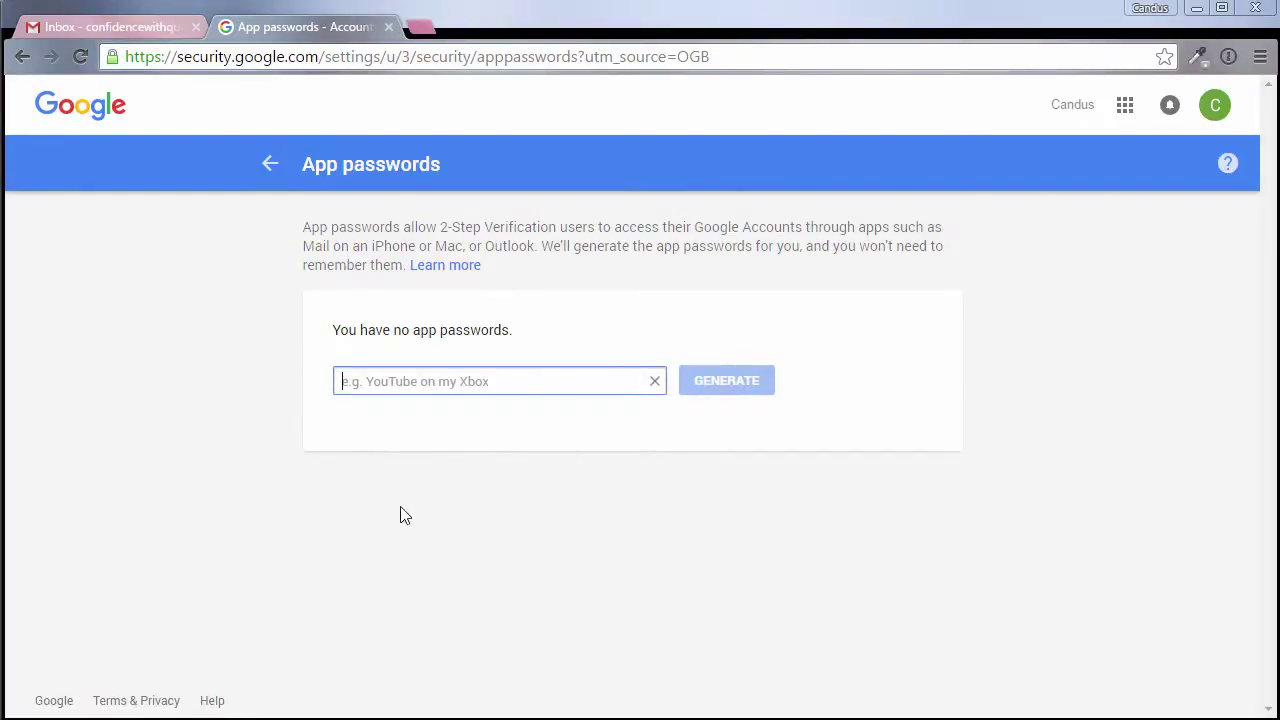
pyautogui.write('QuickBooks')
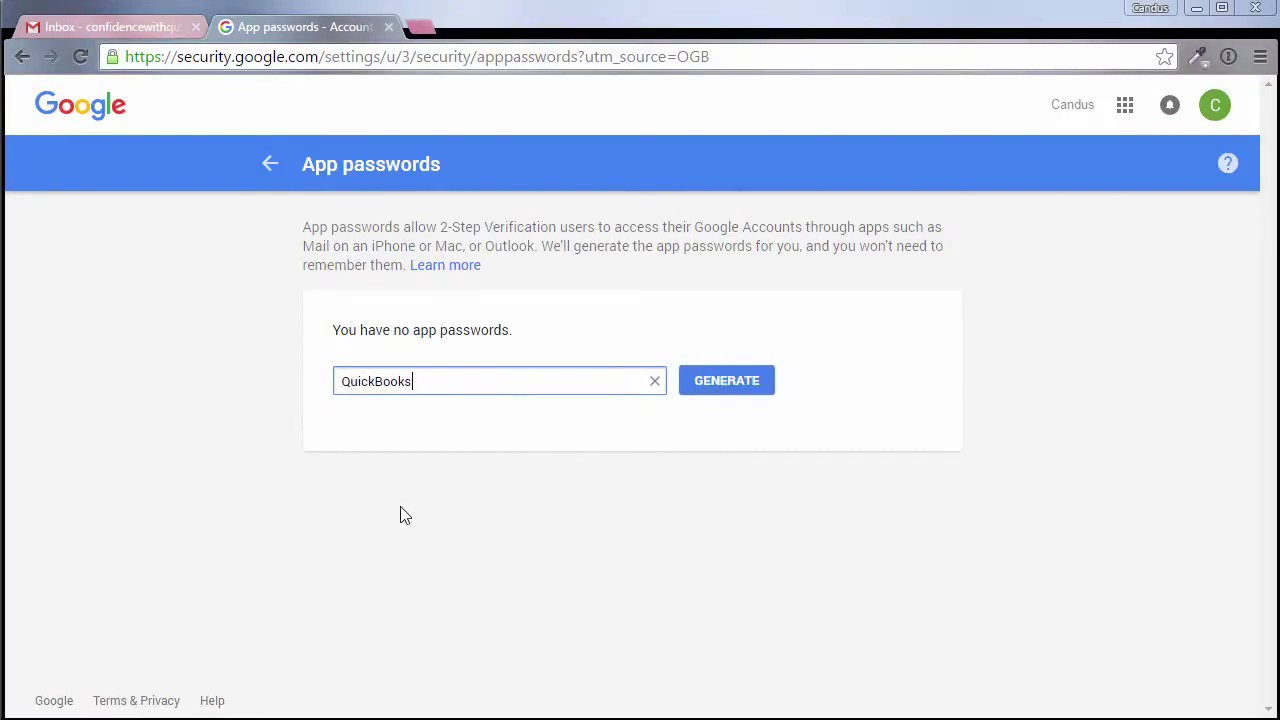
pyautogui.click(695, 390)
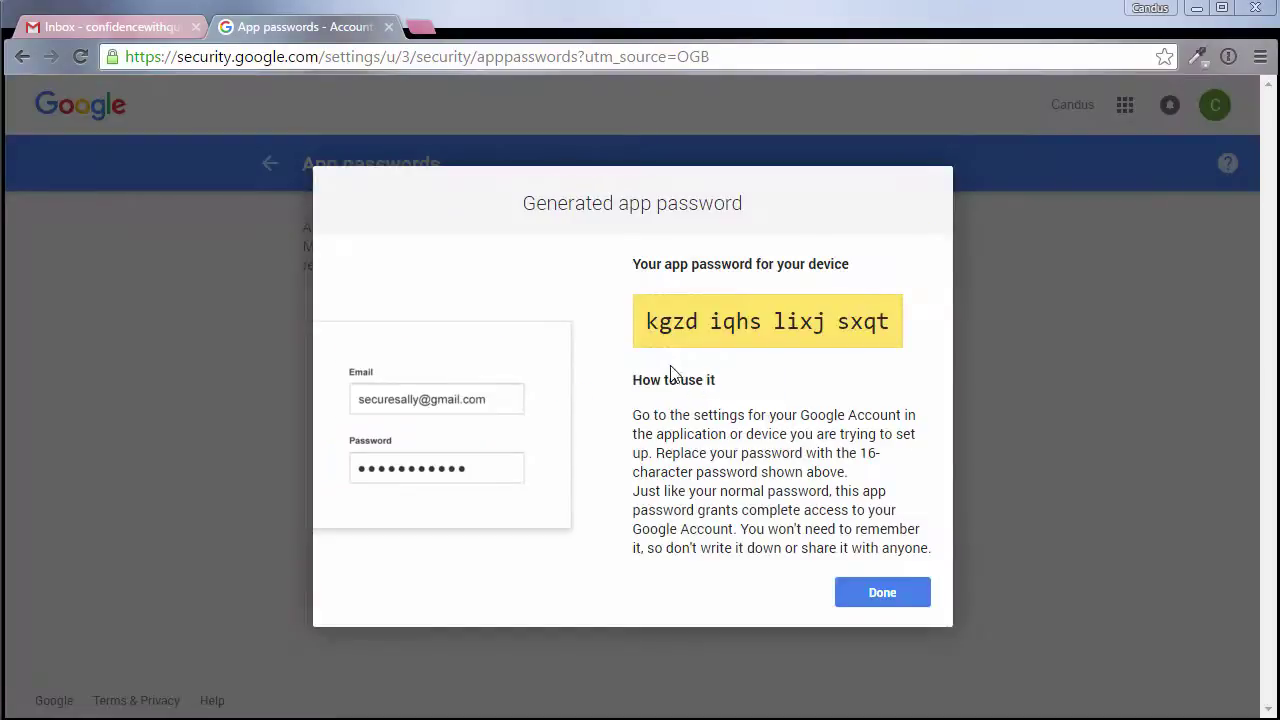
# Step: Copy the generated app password to the clipboard and close its dialog
pyautogui.moveTo(649, 319); pyautogui.dragTo(887, 324)
pyautogui.rightClick(887, 324)
pyautogui.click(896, 342)
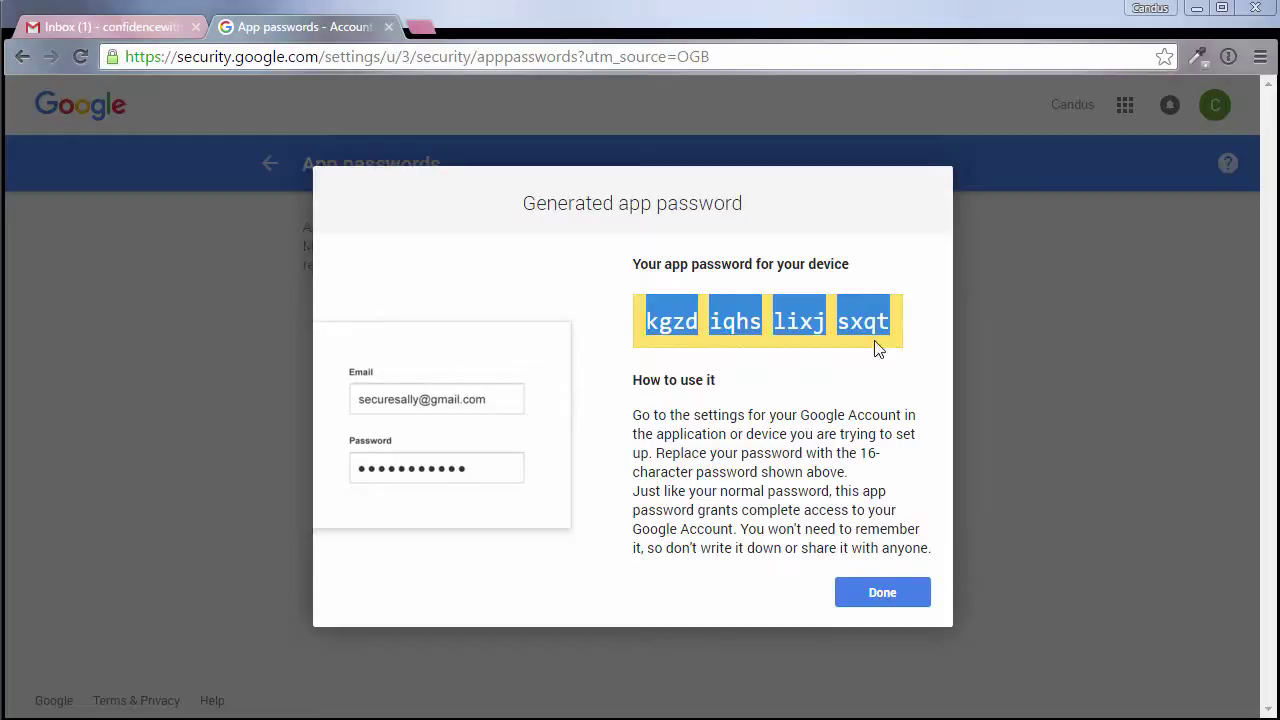
pyautogui.click(900, 601)
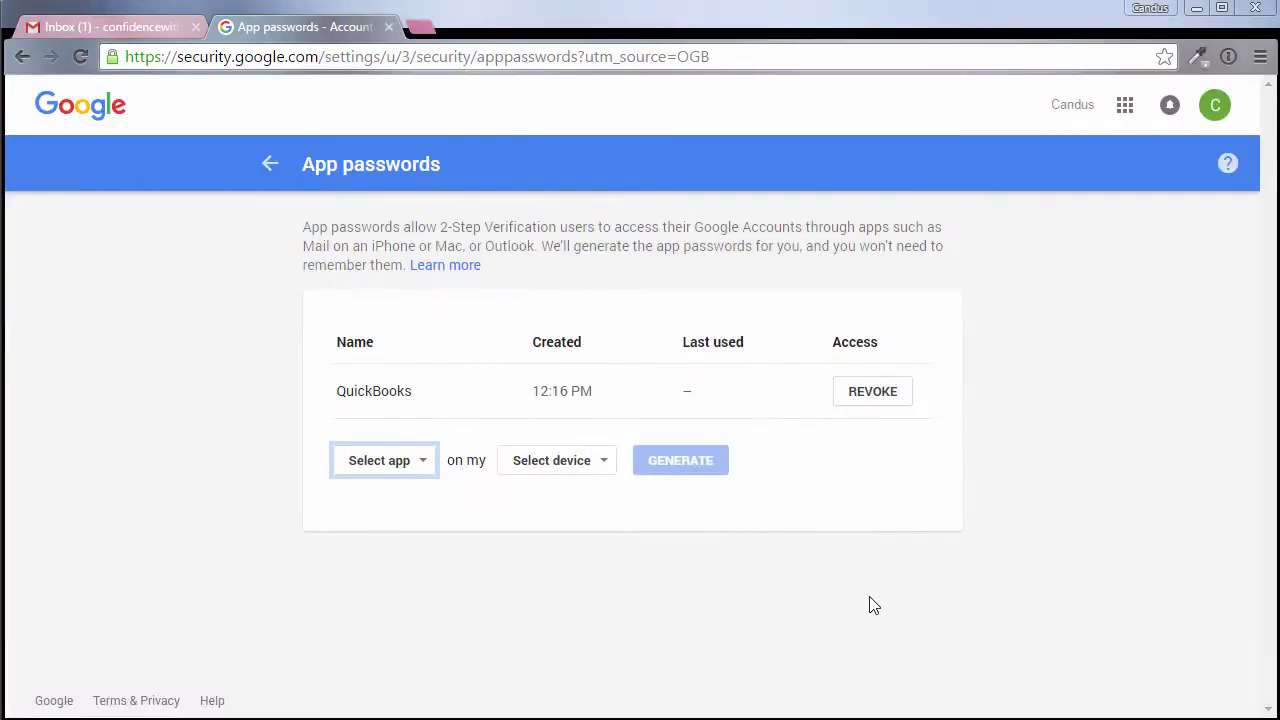
pyautogui.moveTo(845, 716)
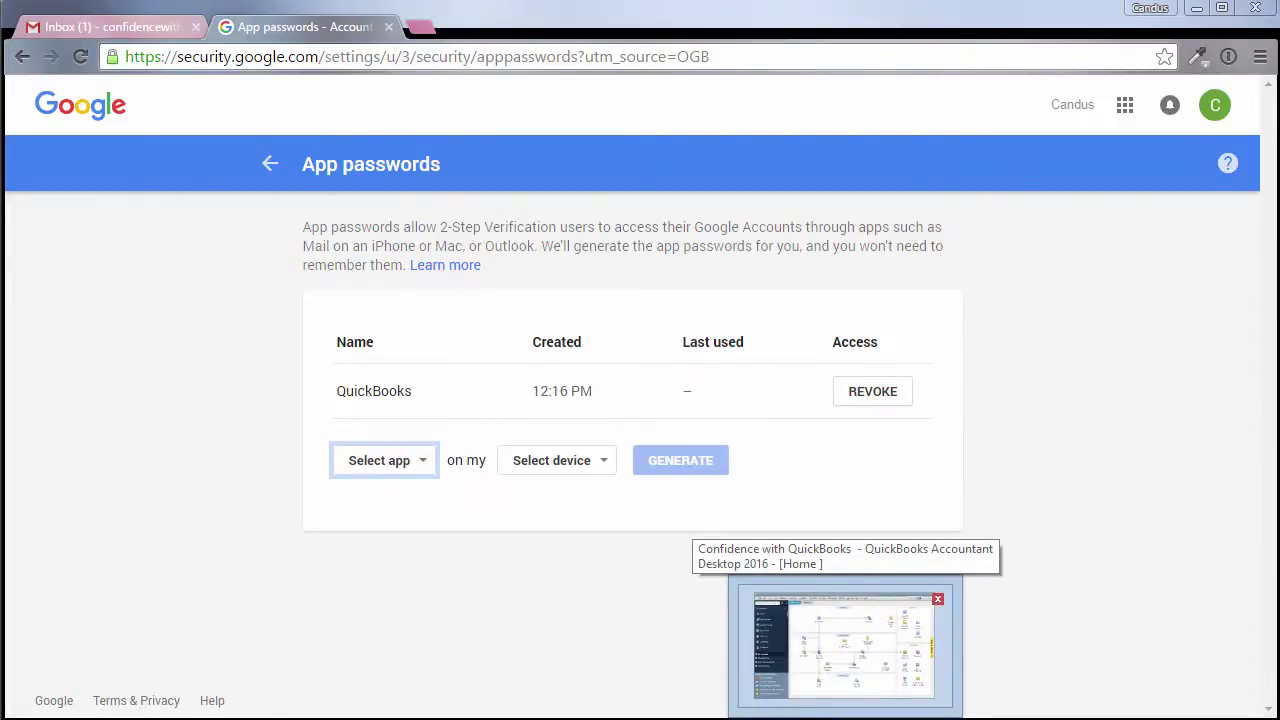
# Step: Bring up QuickBooks' Edit > Preferences on the Send Forms page
pyautogui.click(845, 716)
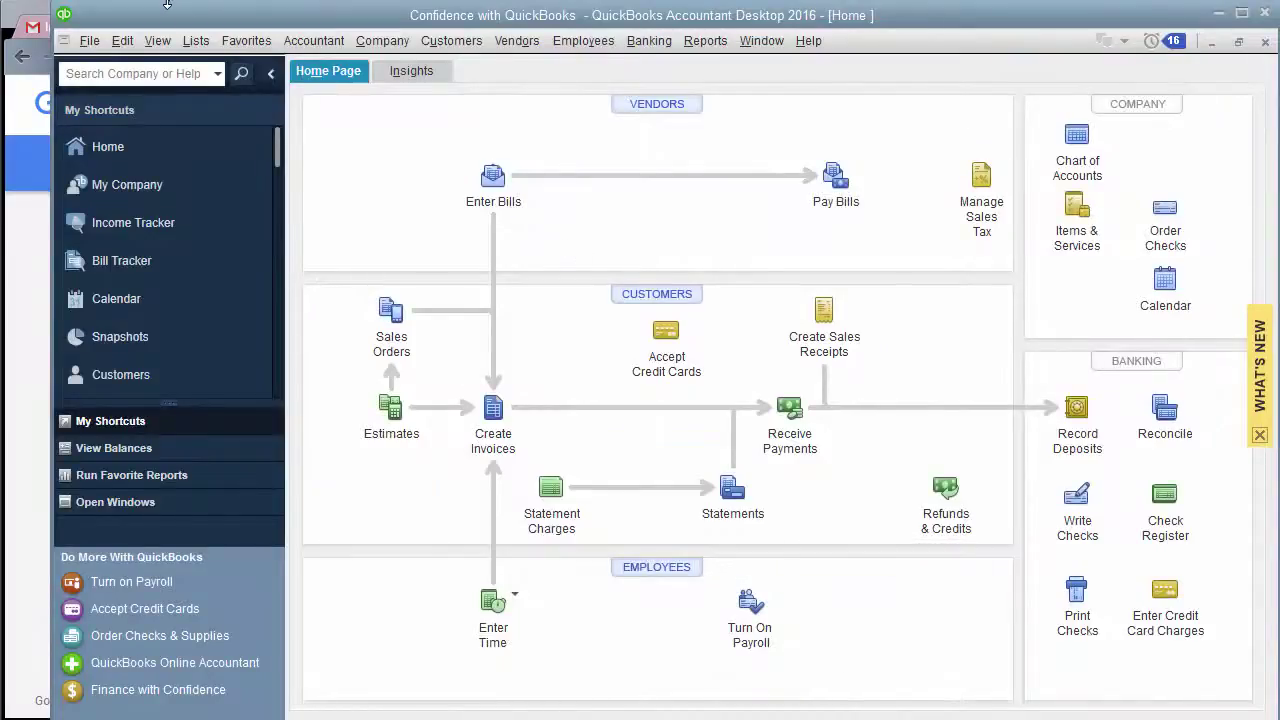
pyautogui.moveTo(52, 76); pyautogui.dragTo(0, 76)
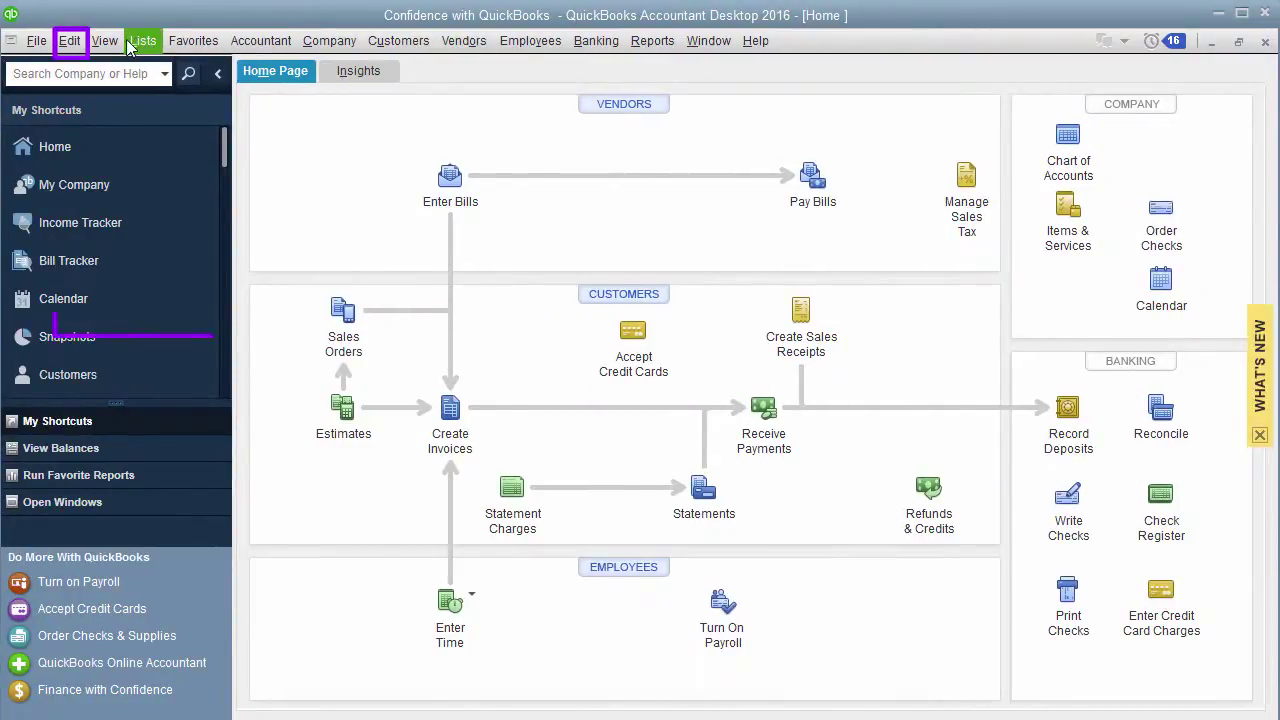
pyautogui.click(69, 40)
pyautogui.click(172, 323)
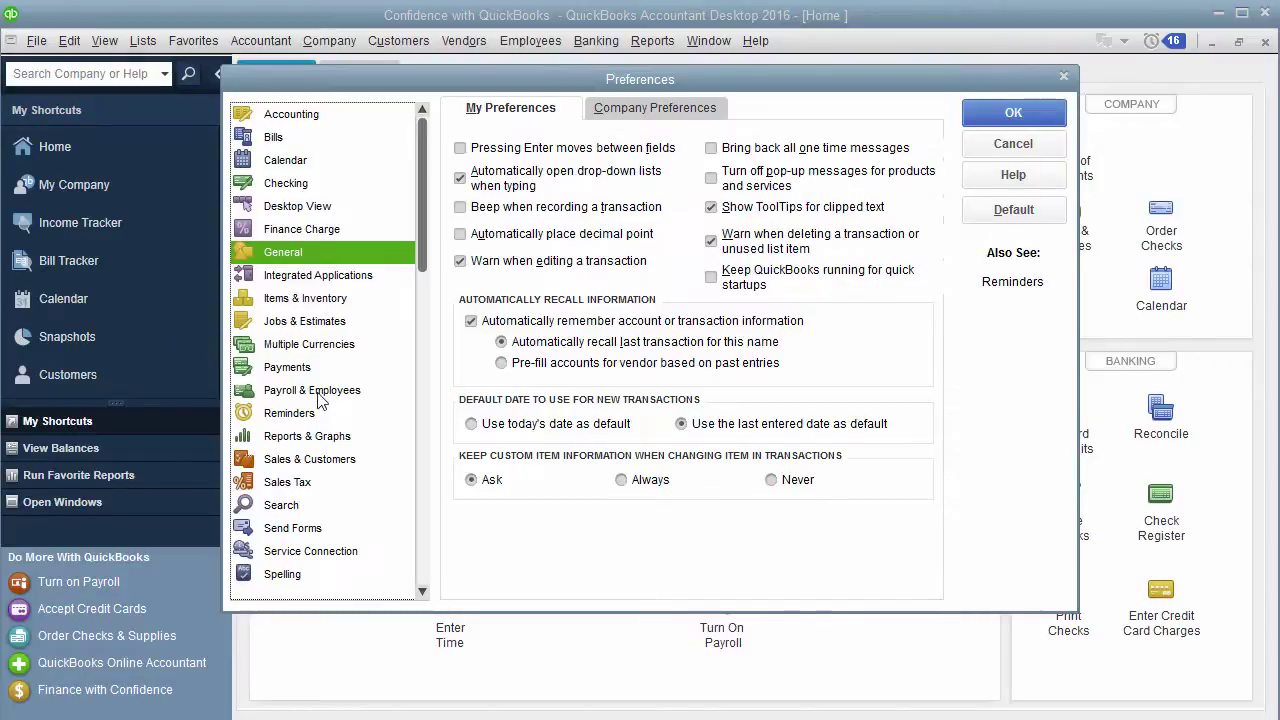
pyautogui.click(318, 528)
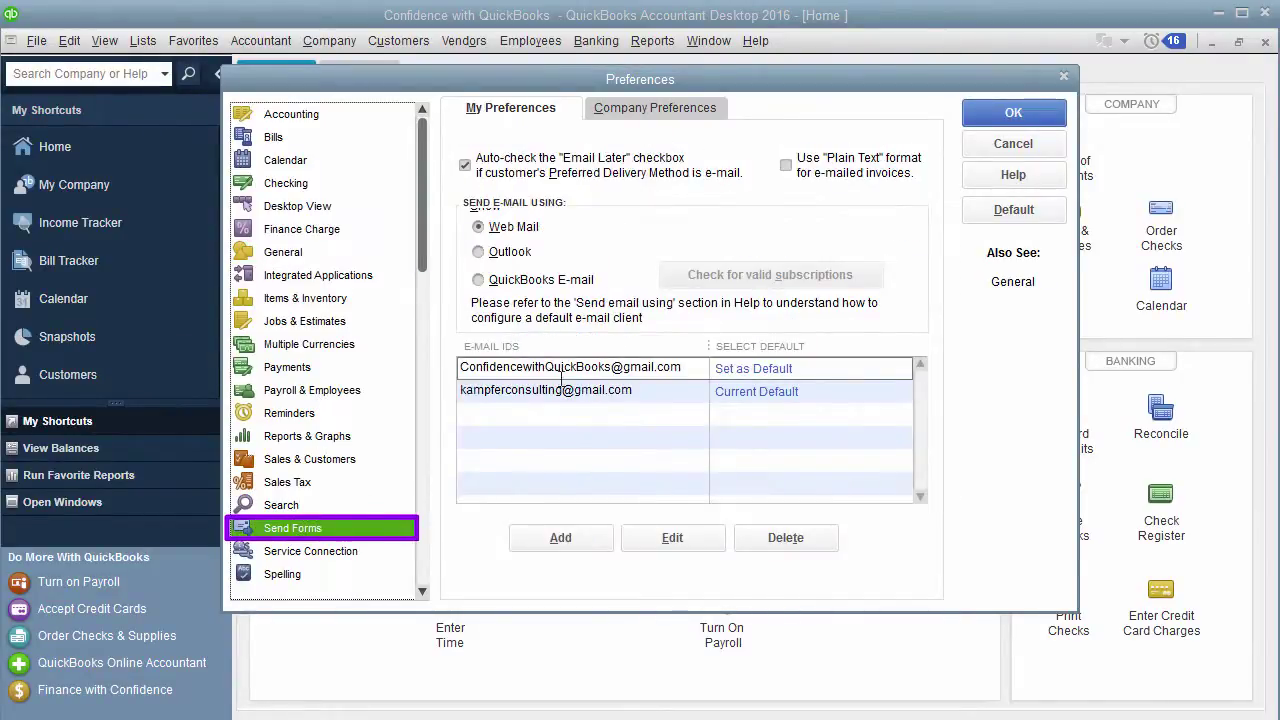
# Step: Delete the stored web mail e-mail addresses from the Send Forms list
pyautogui.moveTo(461, 368); pyautogui.dragTo(605, 368)
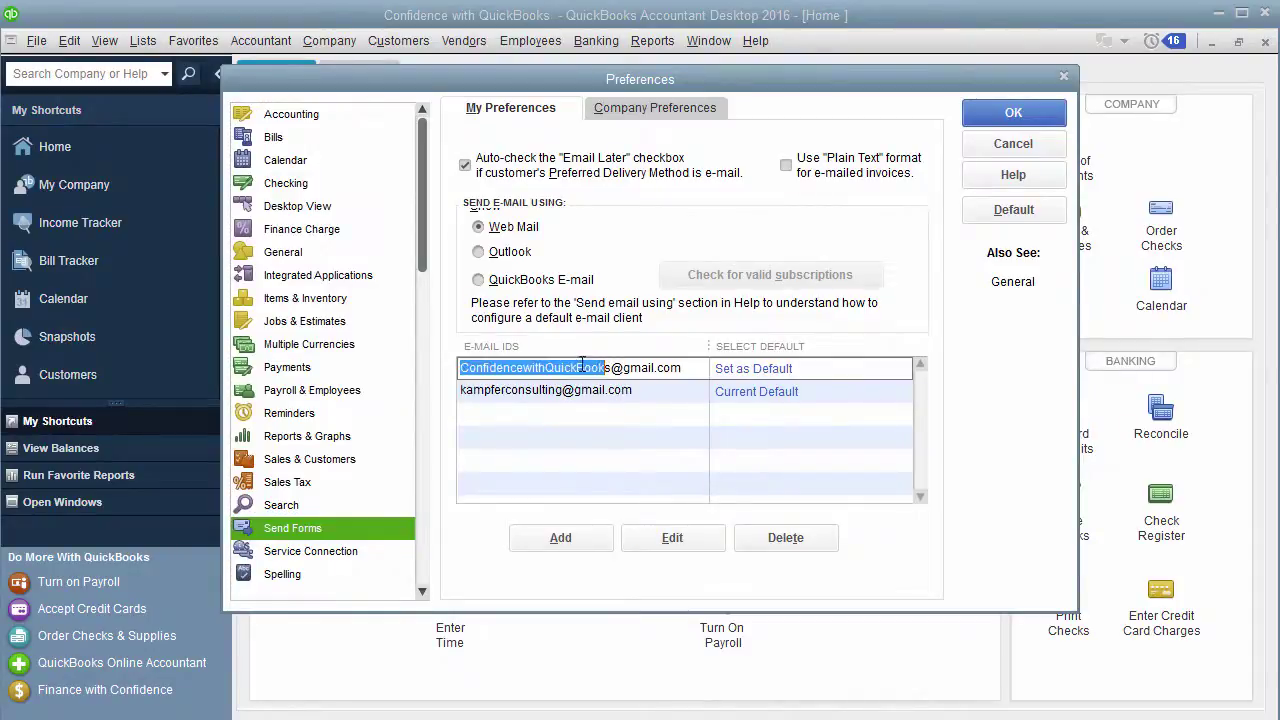
pyautogui.click(750, 545)
pyautogui.click(612, 246)
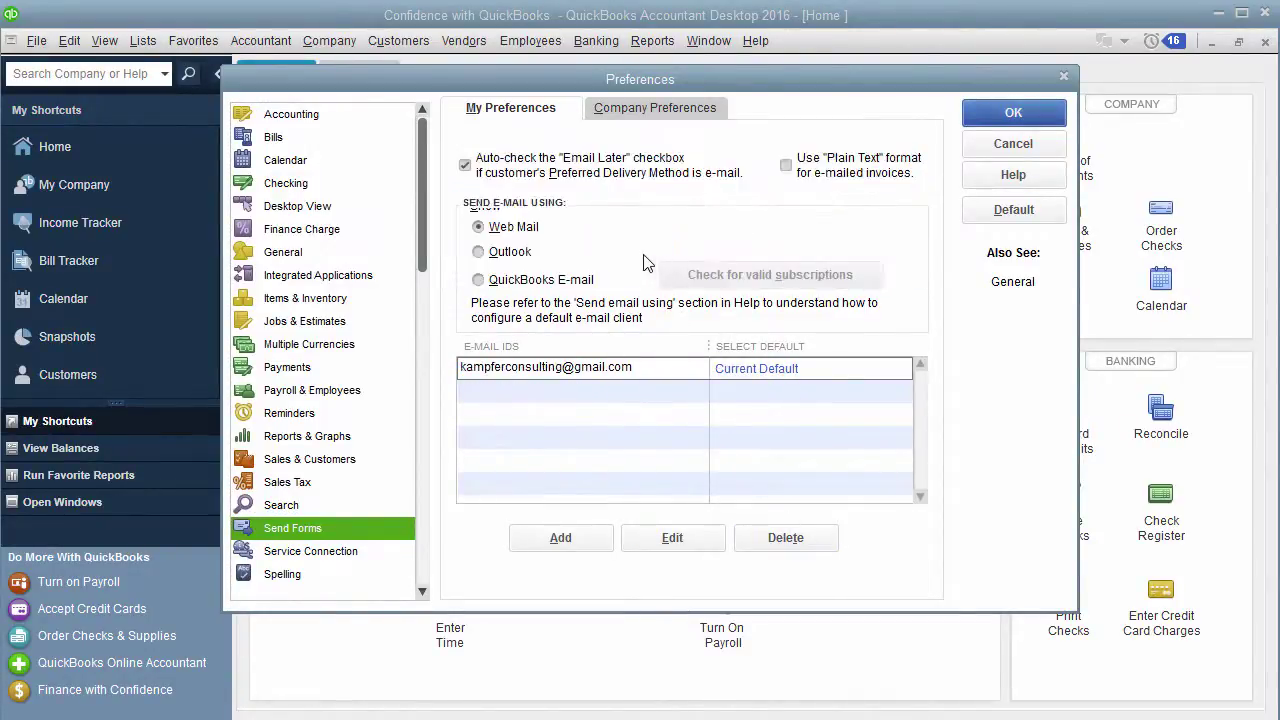
pyautogui.click(782, 550)
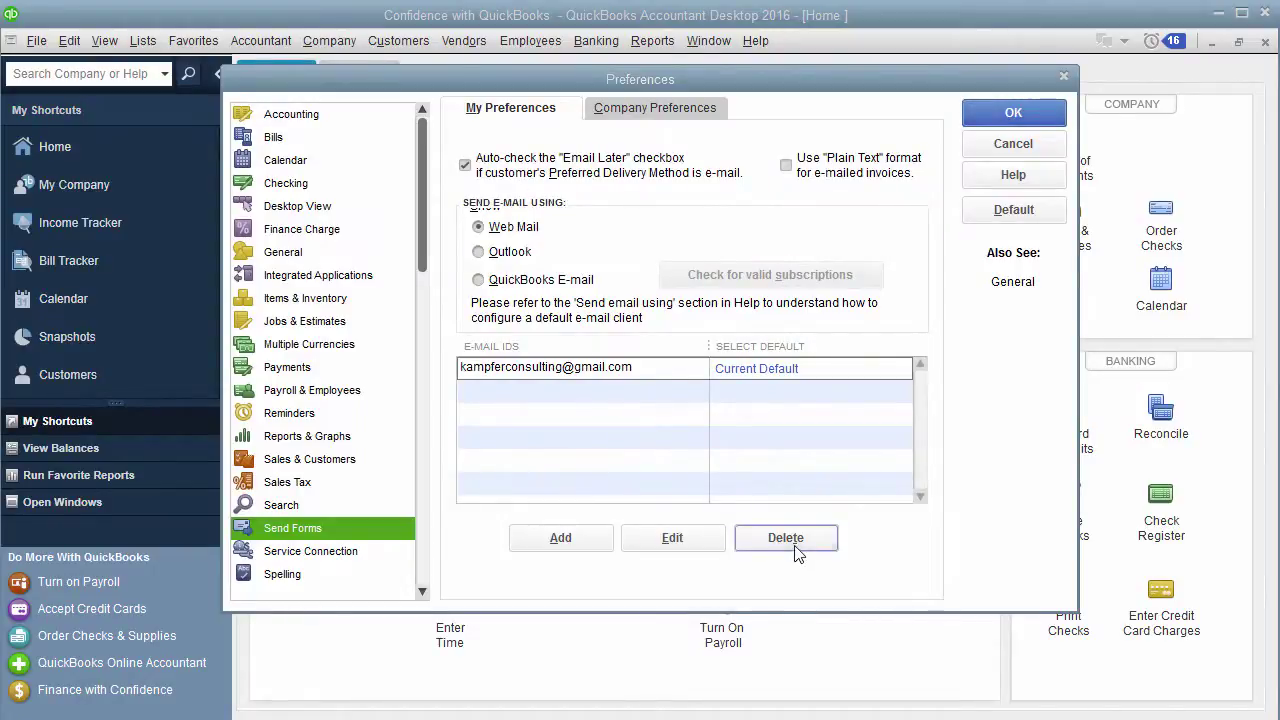
# Step: Add the company Gmail address with Gmail as Email Provider, then save the preferences
pyautogui.click(560, 538)
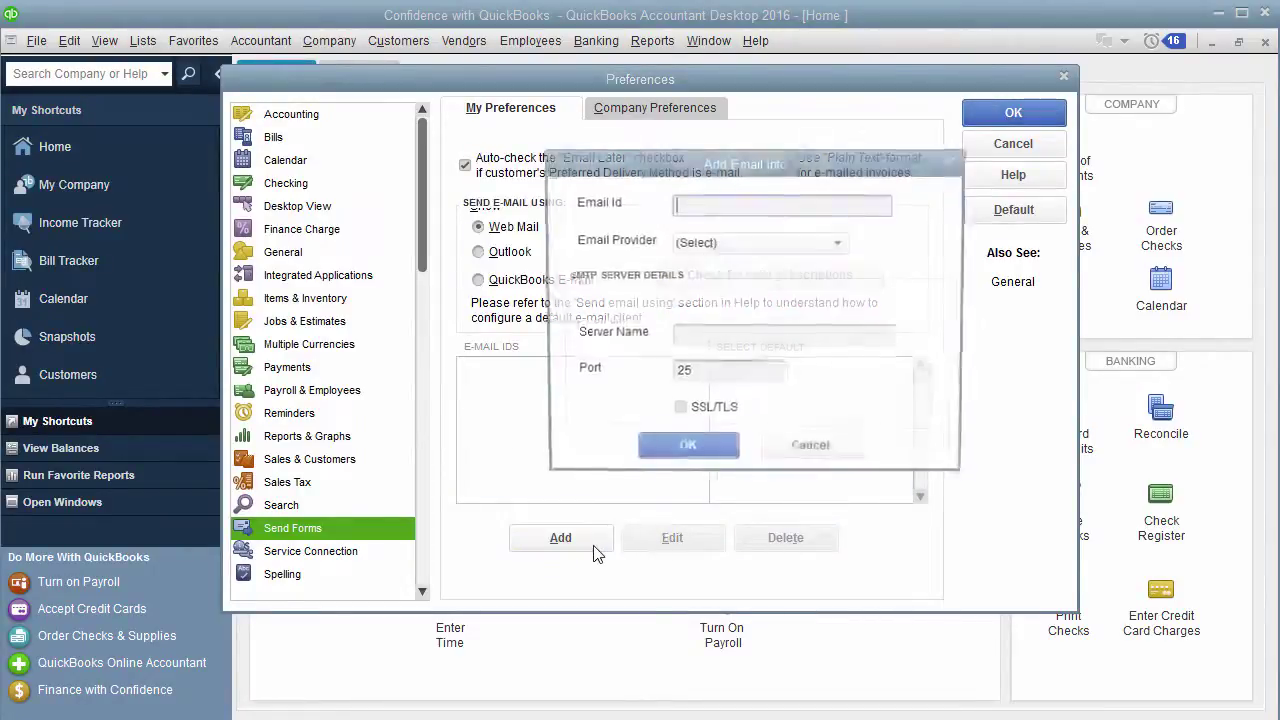
pyautogui.click(798, 452)
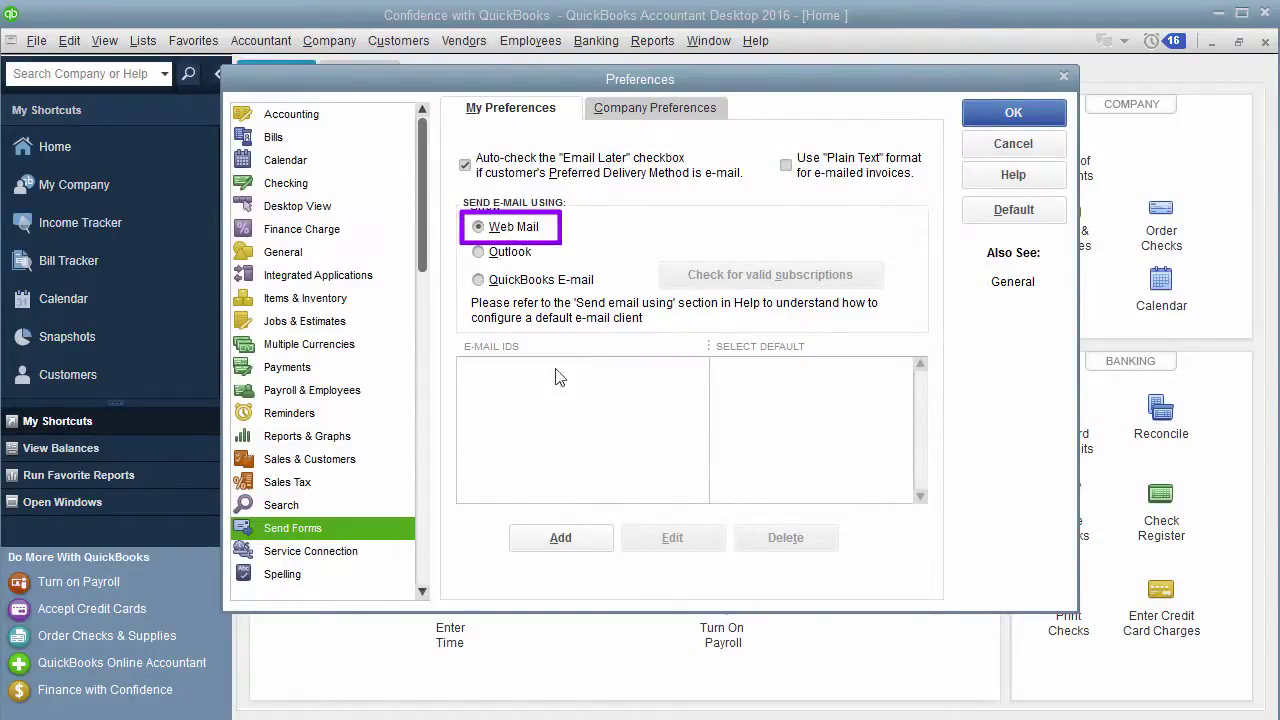
pyautogui.click(561, 545)
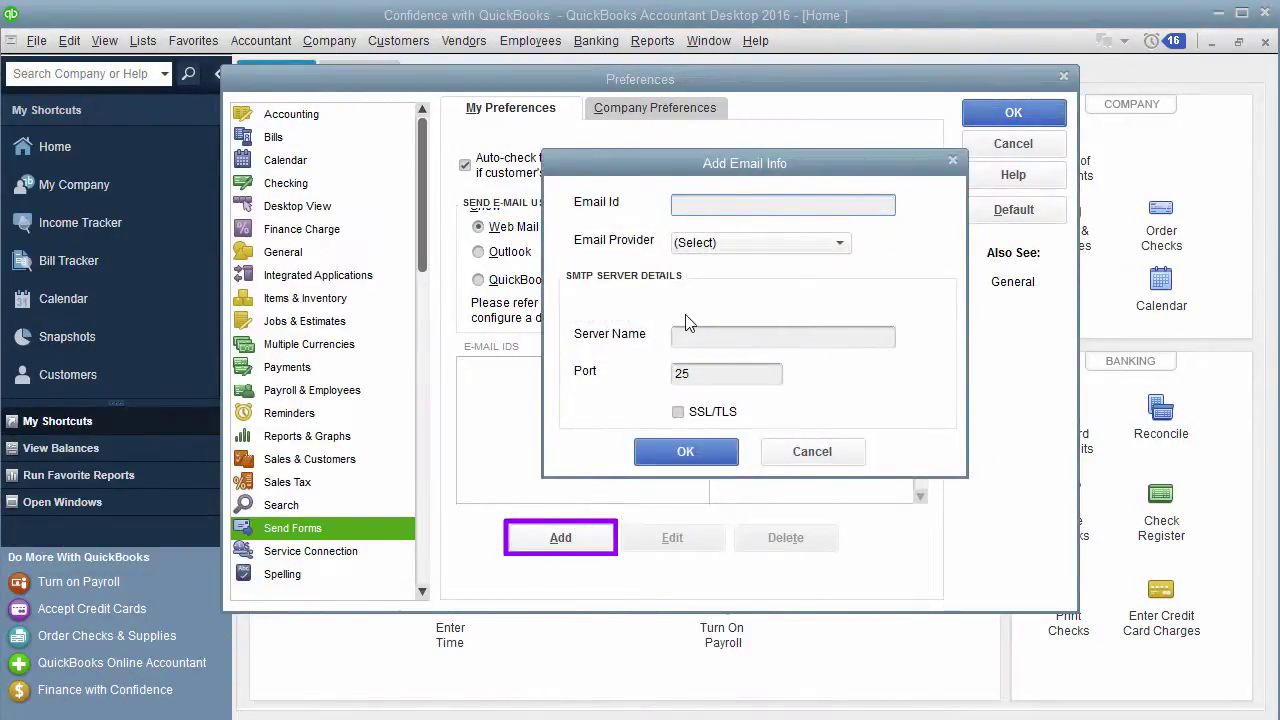
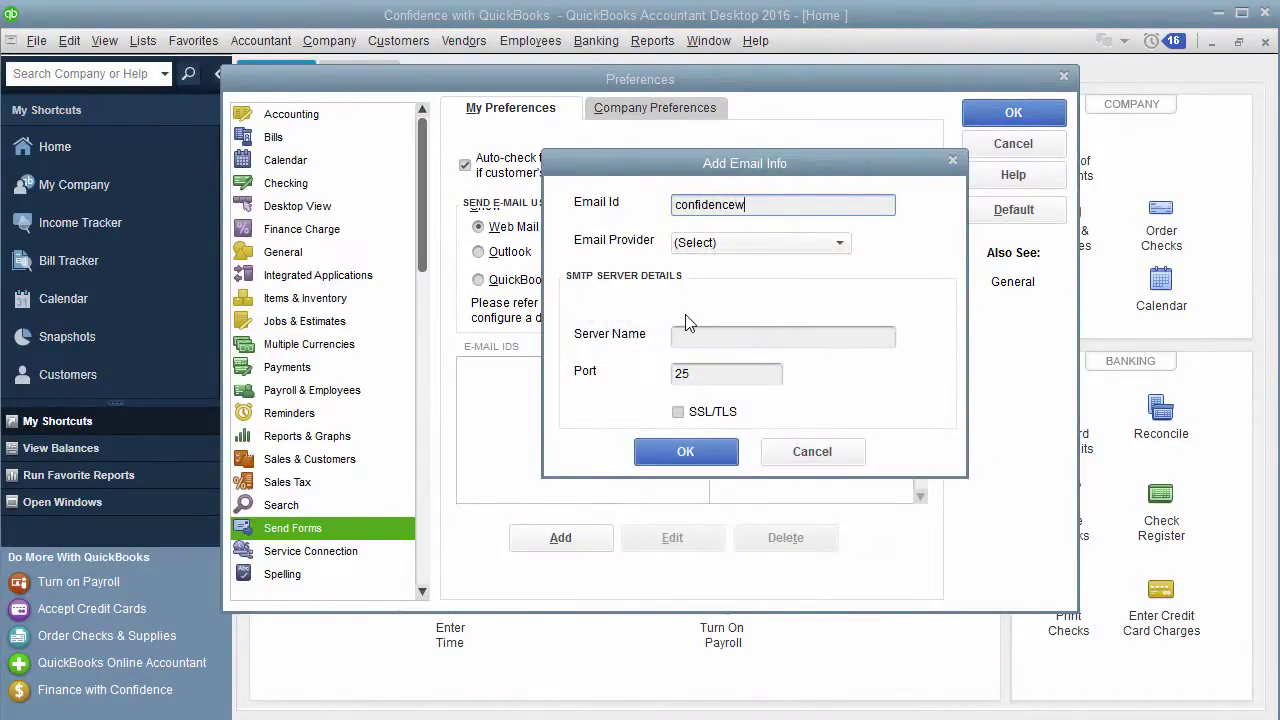
pyautogui.click(710, 242)
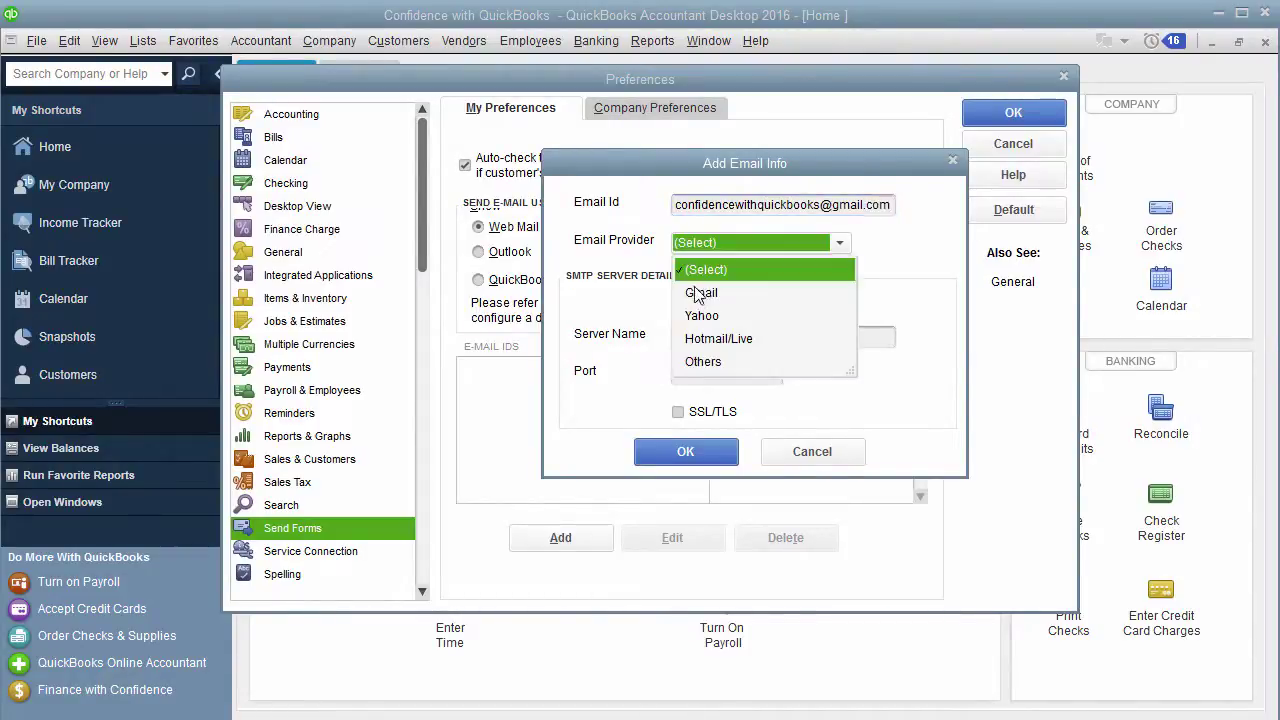
pyautogui.click(699, 292)
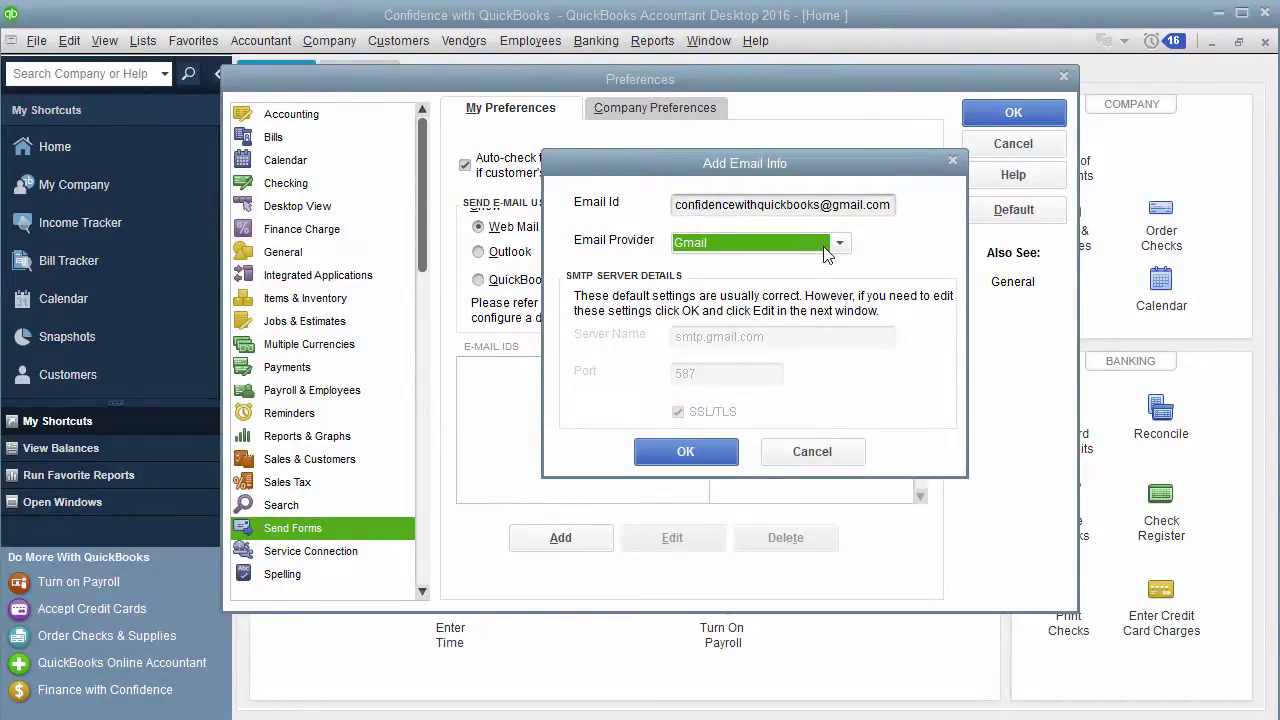
pyautogui.click(733, 453)
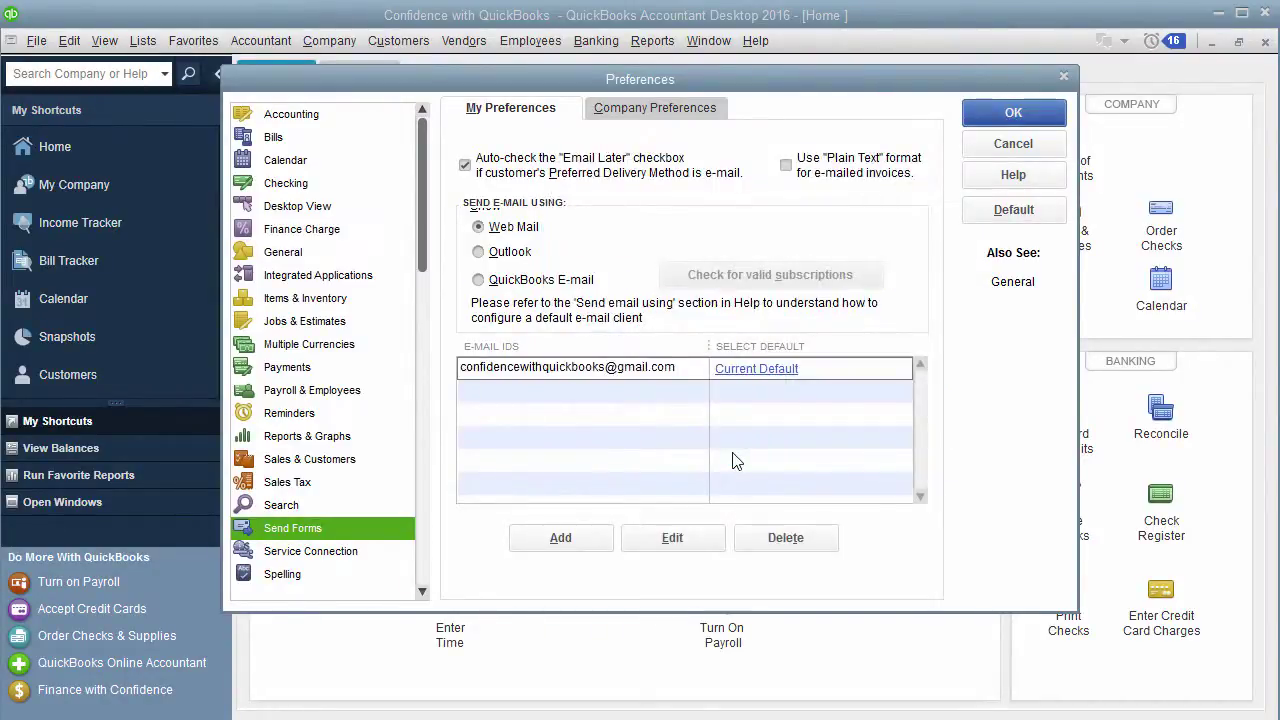
pyautogui.click(991, 120)
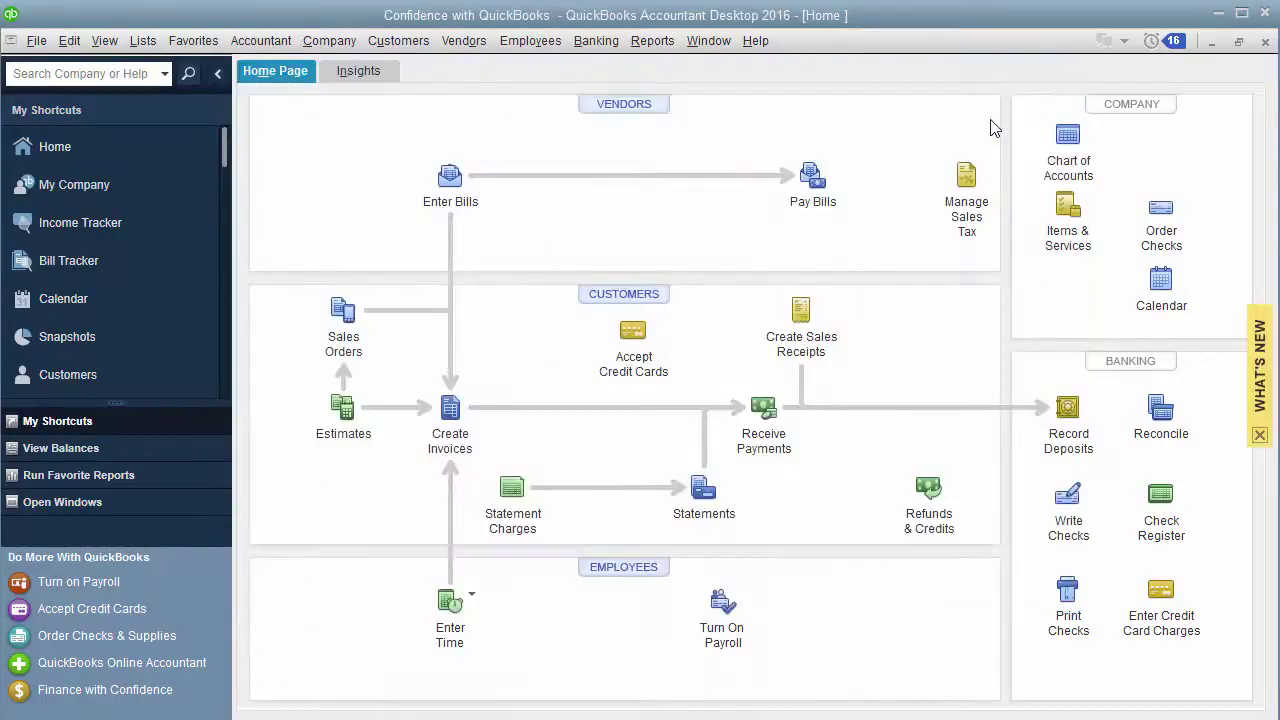
# Step: Open invoice 115 in Create Invoices and choose Email > Invoice
pyautogui.click(462, 430)
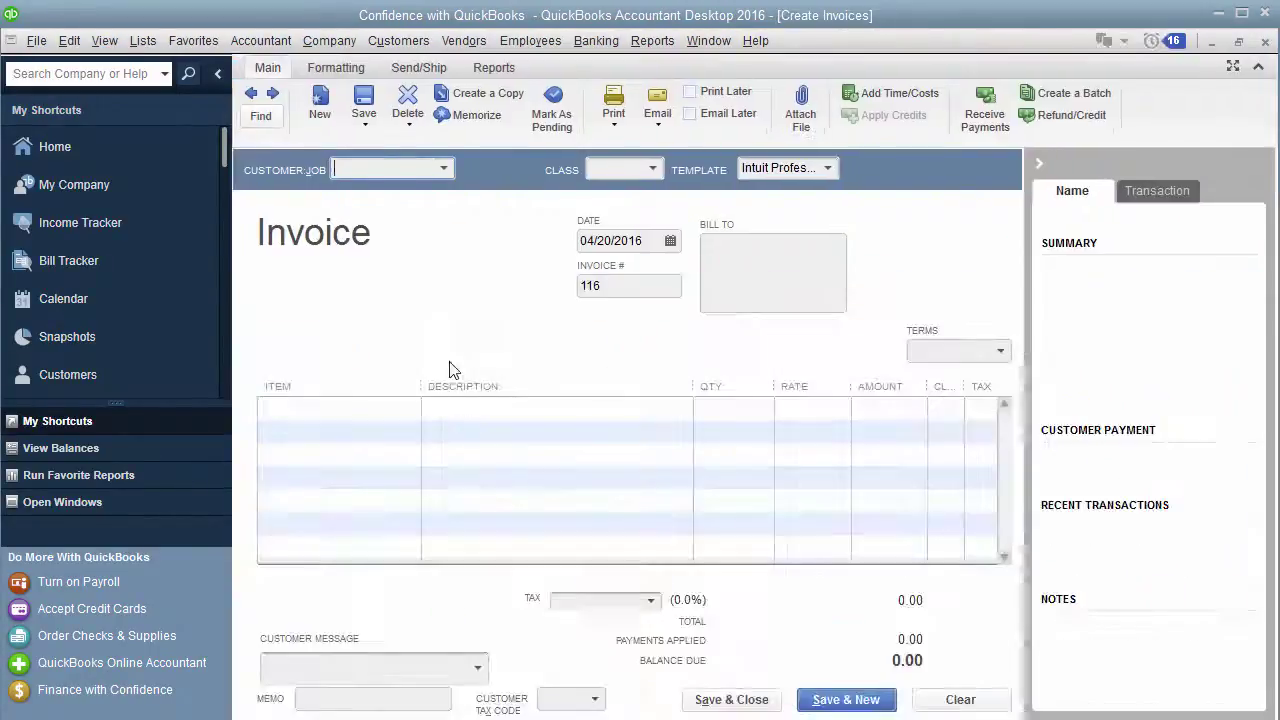
pyautogui.click(251, 93)
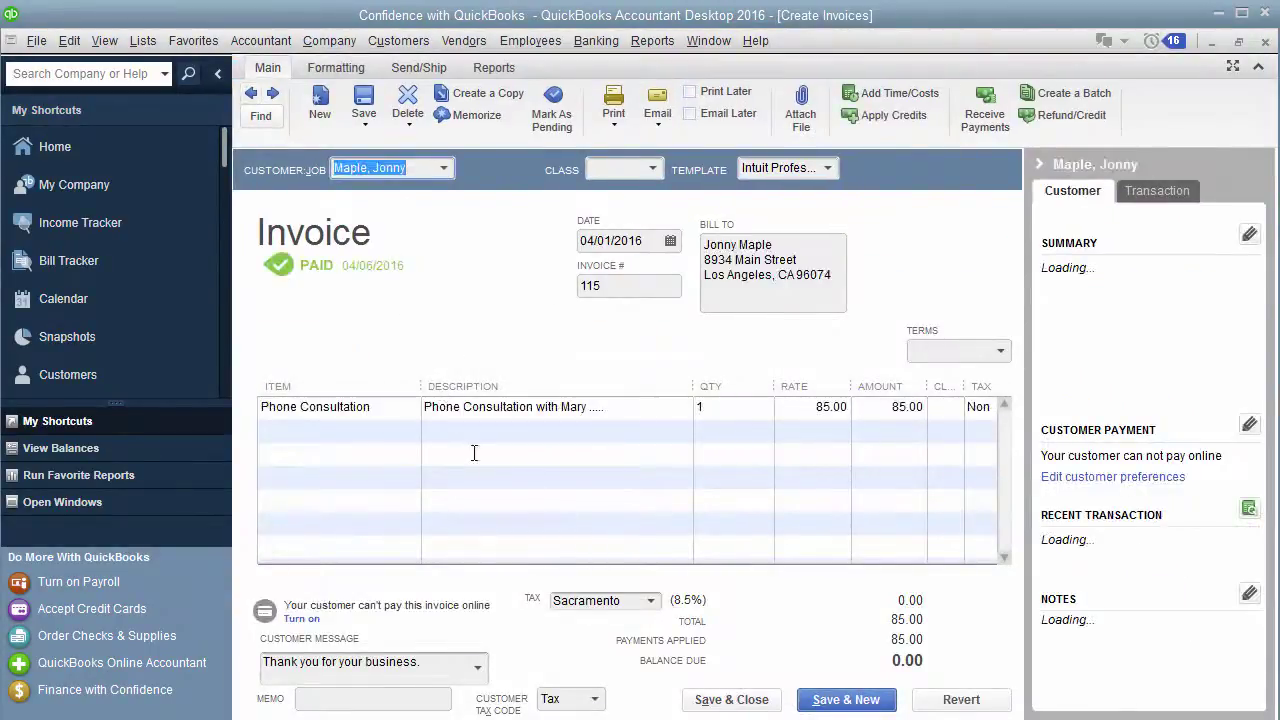
pyautogui.click(662, 129)
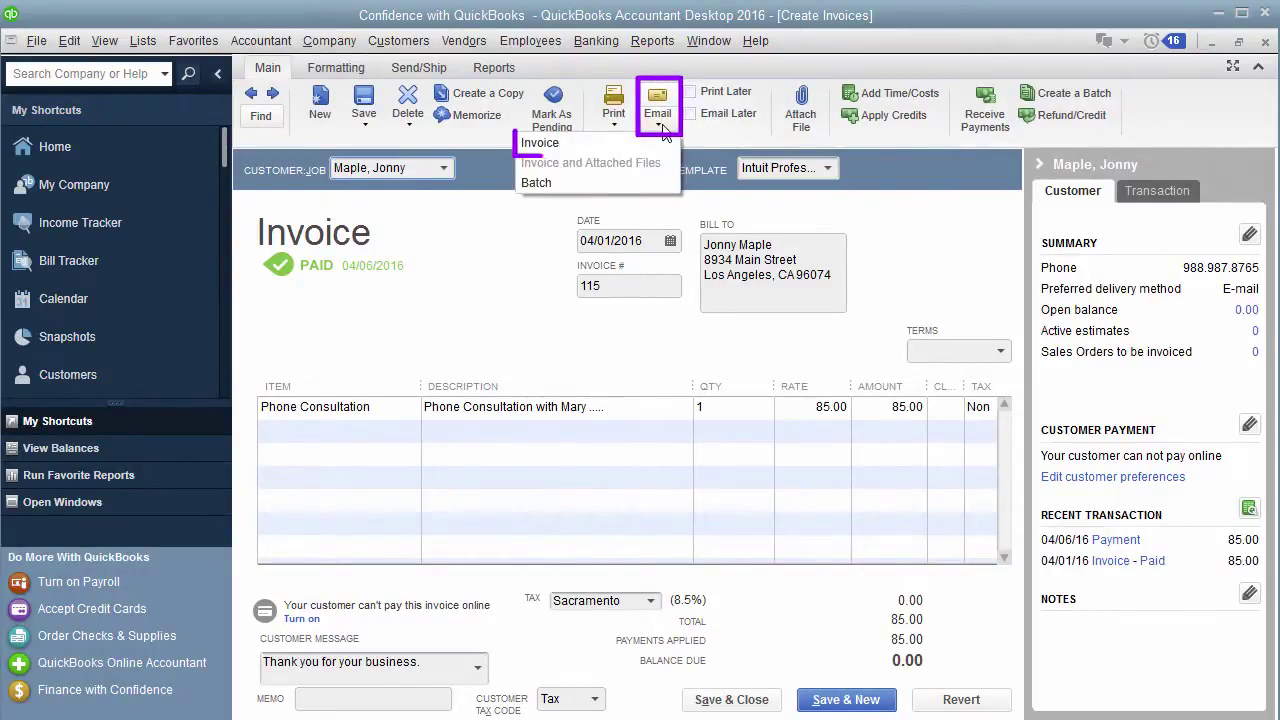
pyautogui.click(659, 142)
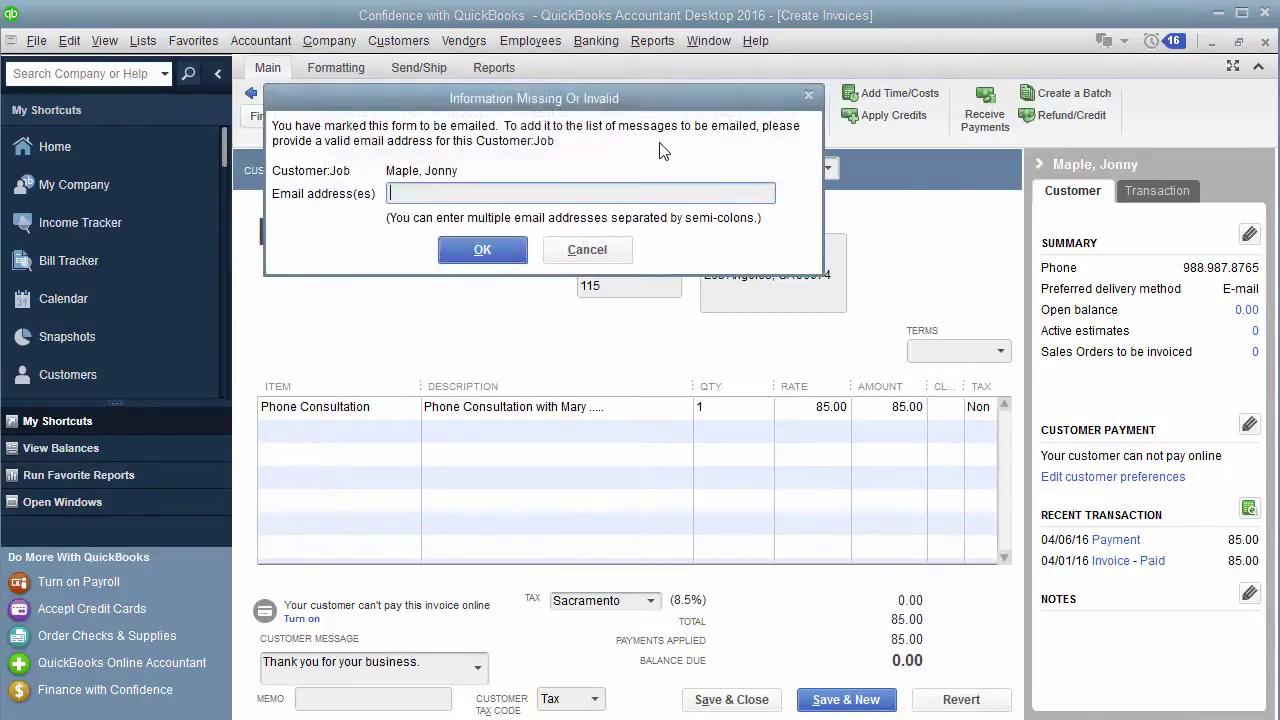
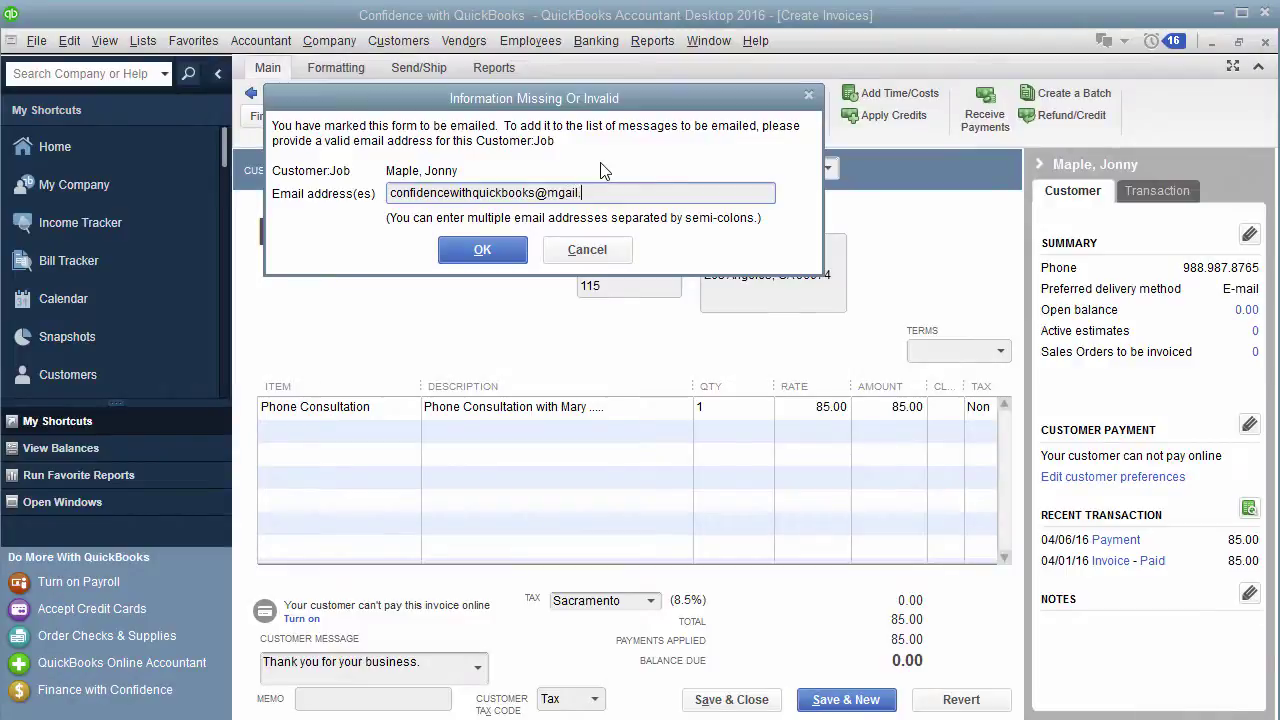
# Step: Send invoice 115 by e-mail, supplying the pasted Gmail app password when prompted
pyautogui.click(497, 254)
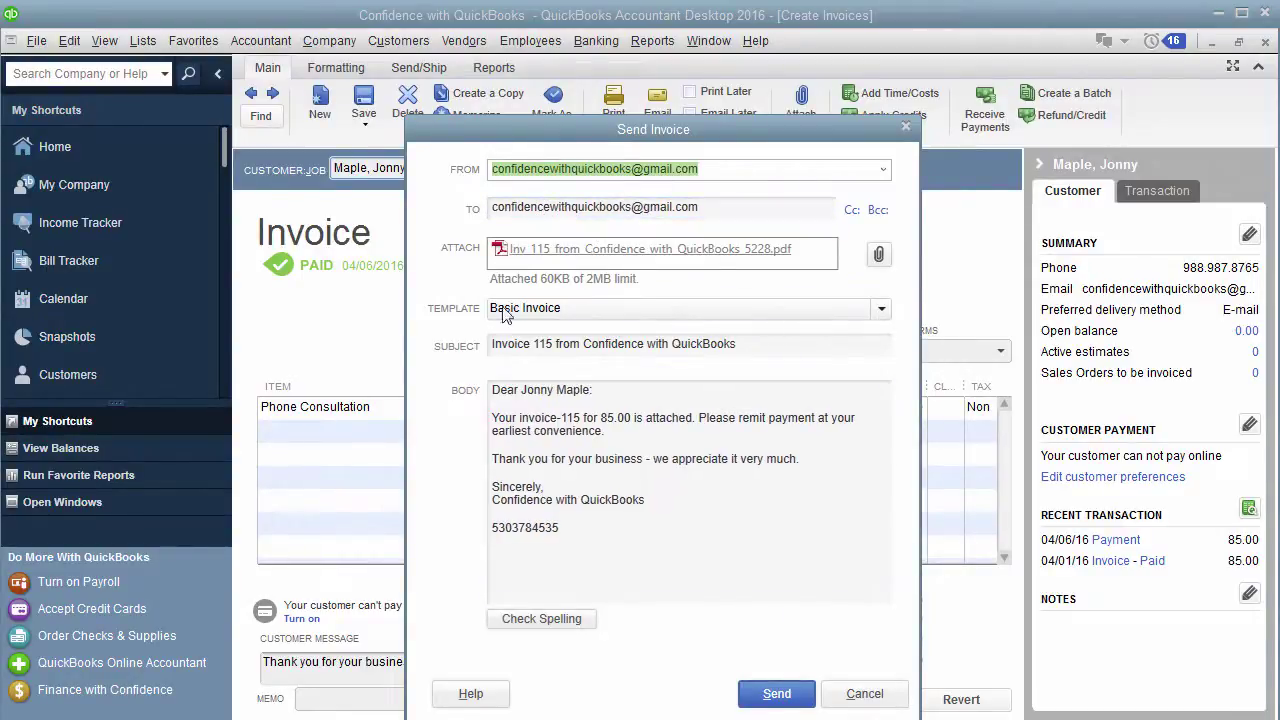
pyautogui.click(798, 700)
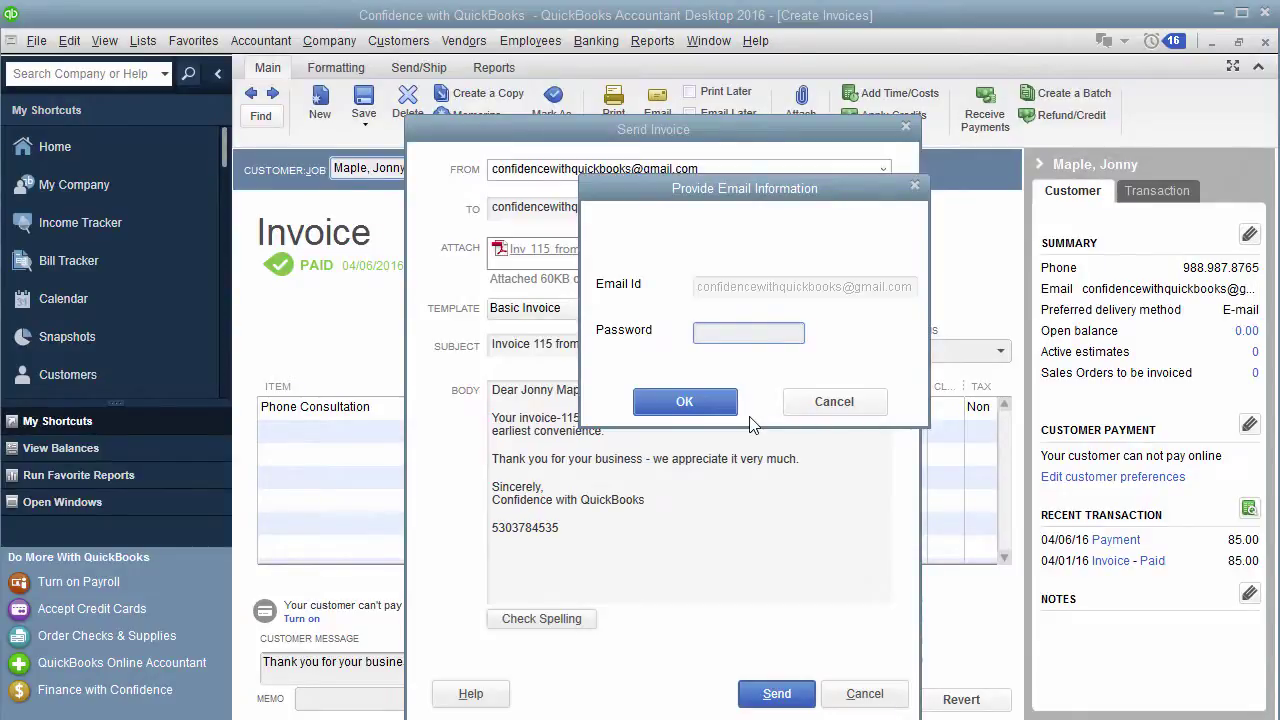
pyautogui.hotkey('ctrl', 'v')
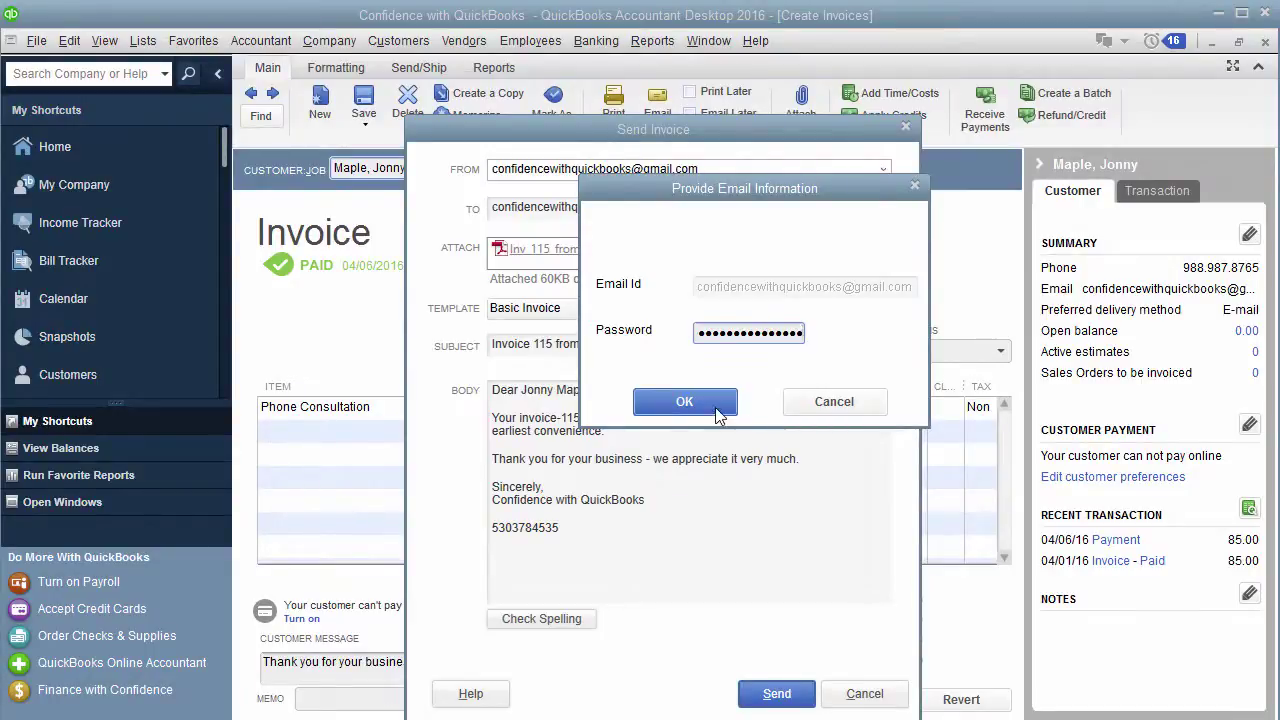
pyautogui.click(718, 410)
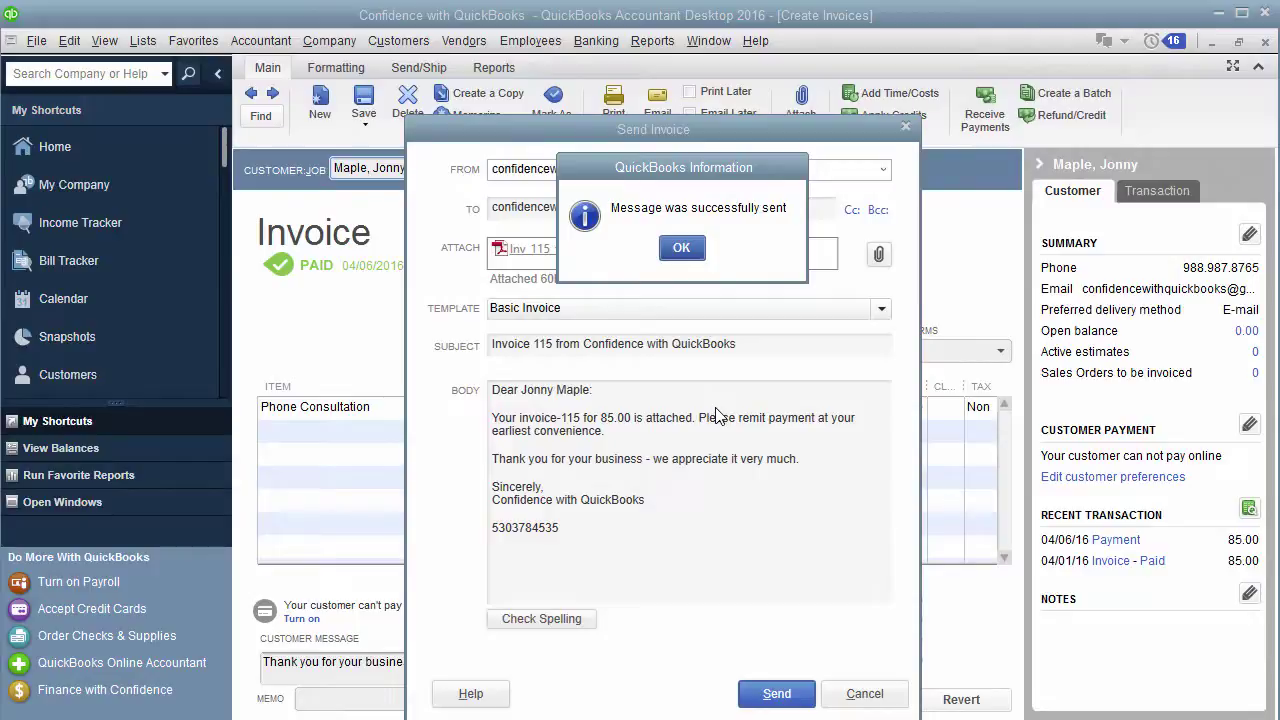
# Step: Dismiss the sent-successfully message and return to the App passwords page showing the QuickBooks entry
pyautogui.click(680, 252)
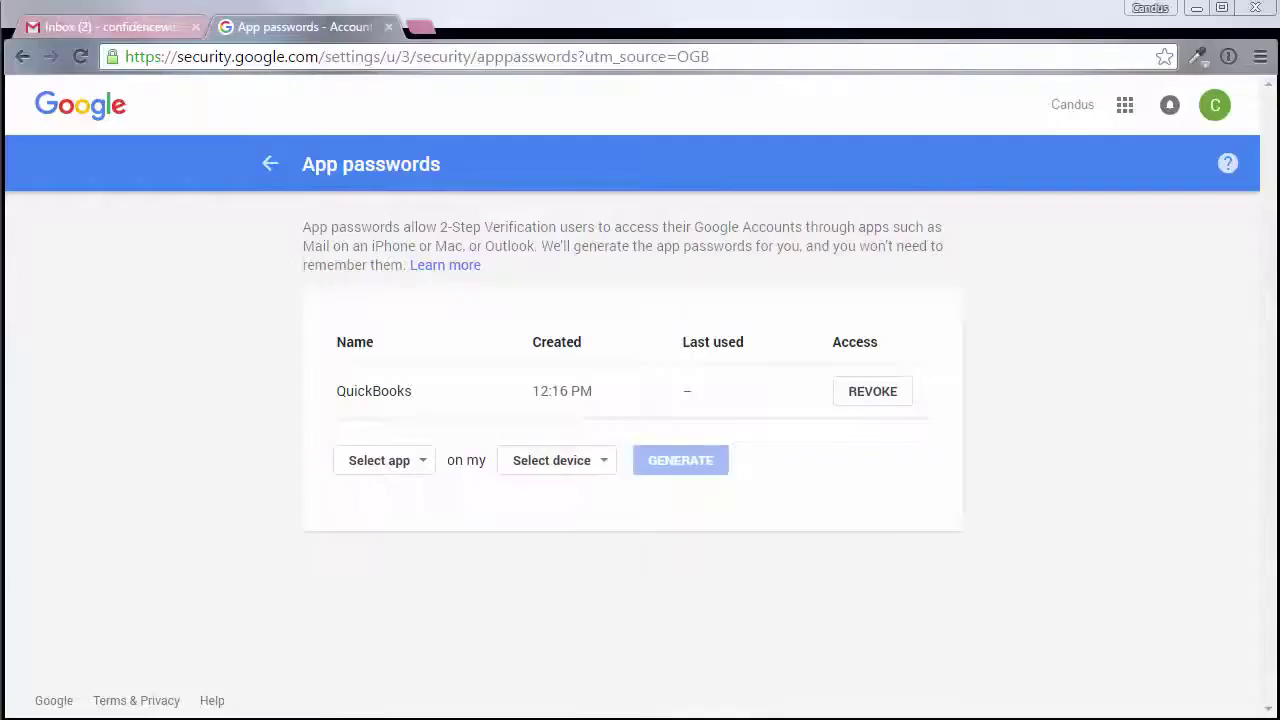